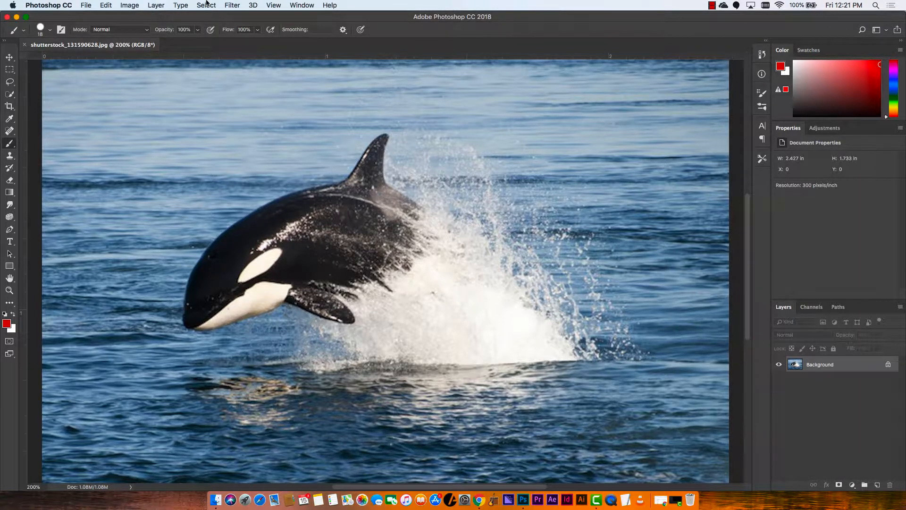
# Select the white splash with Color Range at fuzziness 40 and copy the selection to a new layer.
pyautogui.click(205, 6)
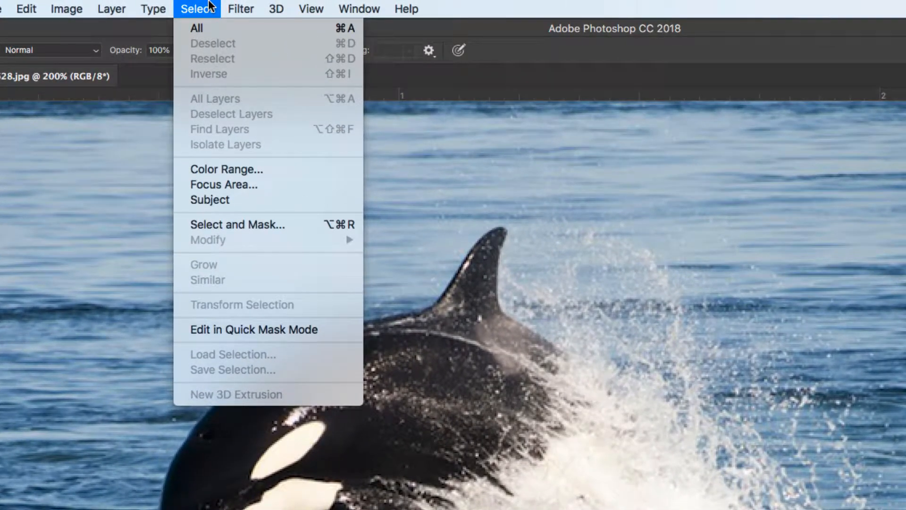
pyautogui.click(276, 171)
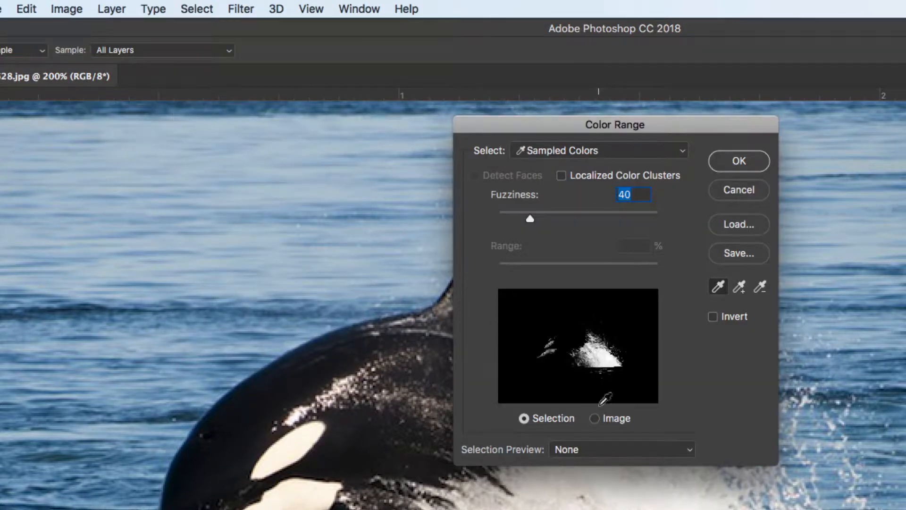
pyautogui.click(644, 481)
pyautogui.click(740, 162)
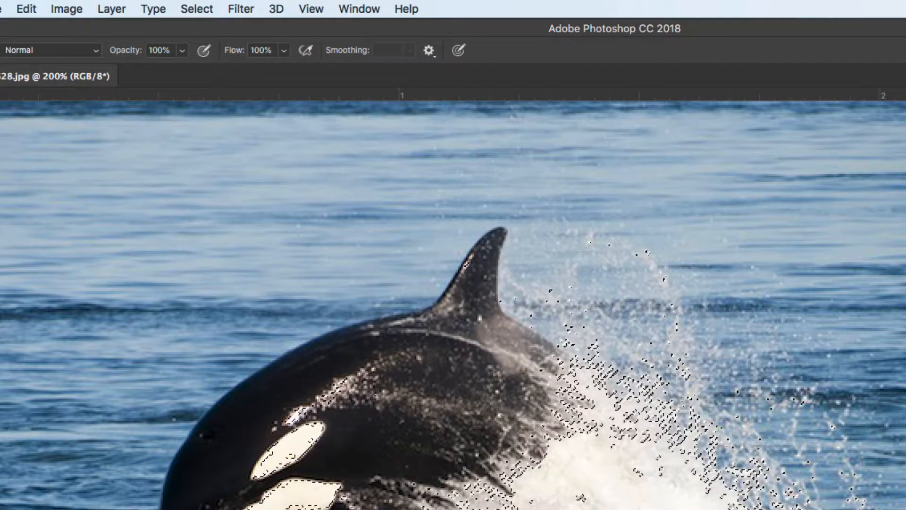
pyautogui.press('super+plus')
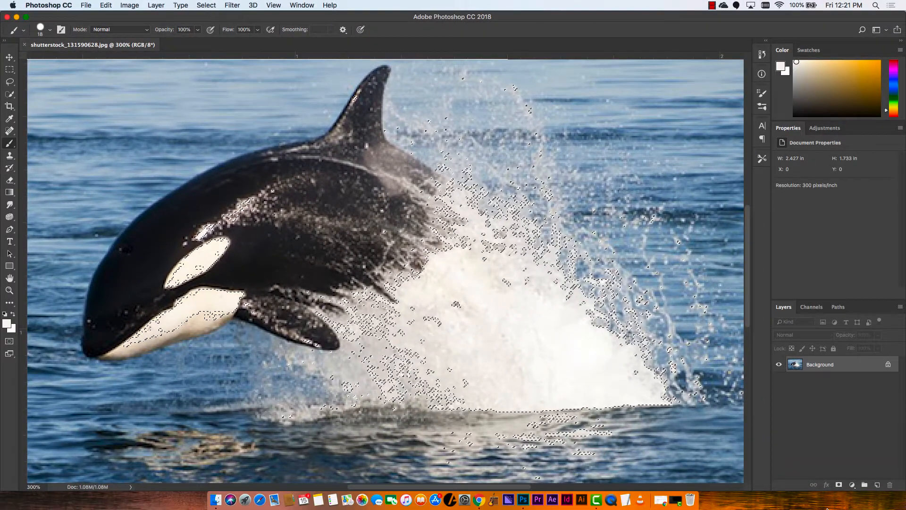
pyautogui.press('super+j')
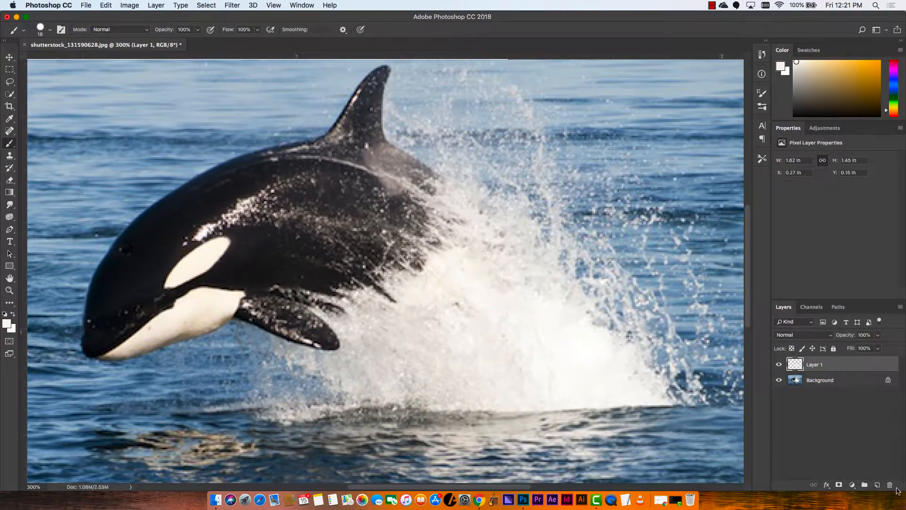
# Add a new layer directly above the Background and fill it with black.
pyautogui.click(862, 383)
pyautogui.click(877, 485)
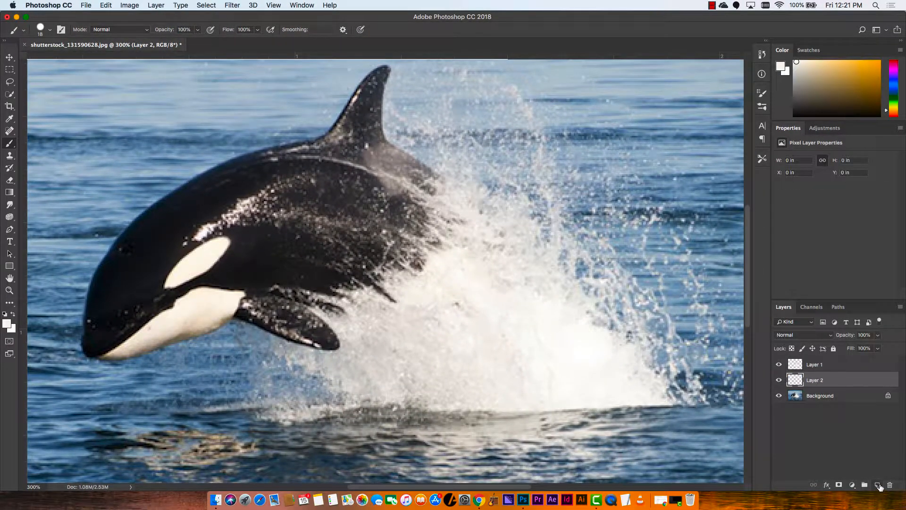
pyautogui.press('d')
pyautogui.hotkey('alt', 'BackSpace')
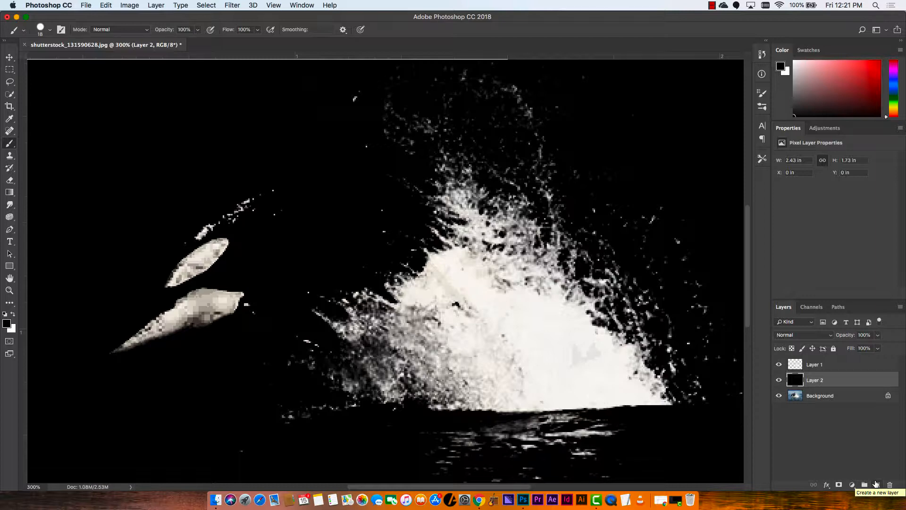
# Delete both the copied splash layer and the black-filled layer, keeping only the Background.
pyautogui.click(858, 369)
pyautogui.keyDown('shift'); pyautogui.click(858, 379); pyautogui.keyUp('shift')
pyautogui.click(890, 484)
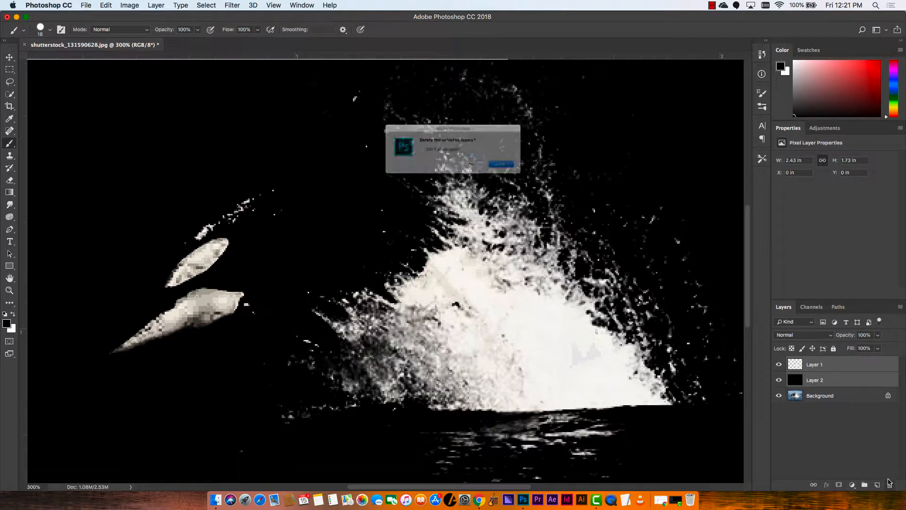
pyautogui.press('Return')
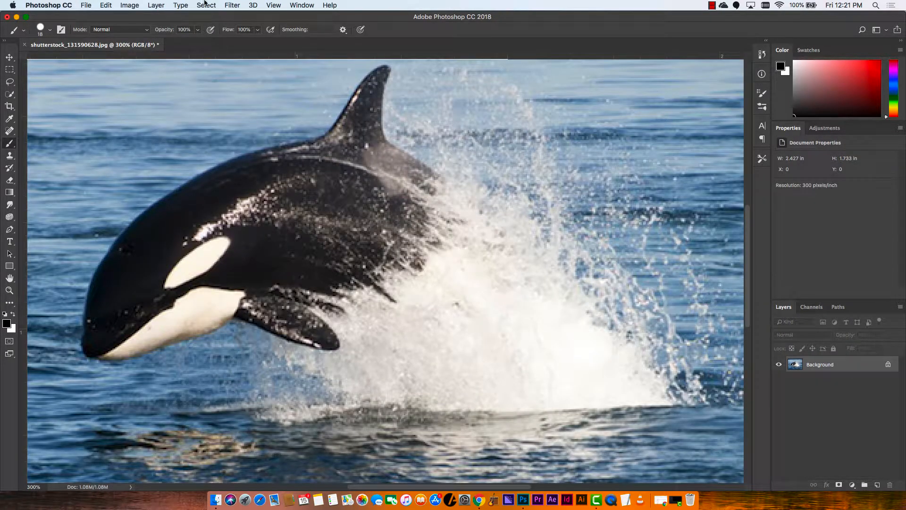
# Try a Color Range selection of the splash, sampling several of its tones and raising the fuzziness above 40.
pyautogui.click(204, 5)
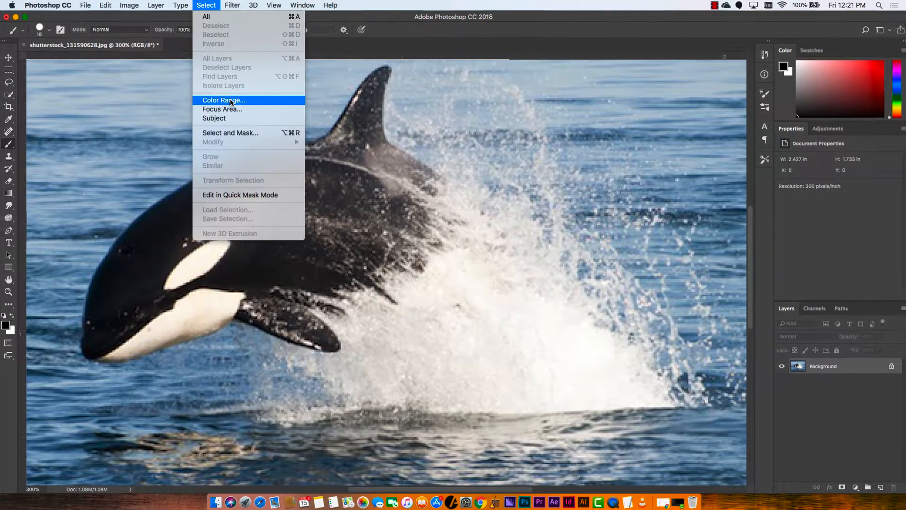
pyautogui.click(224, 100)
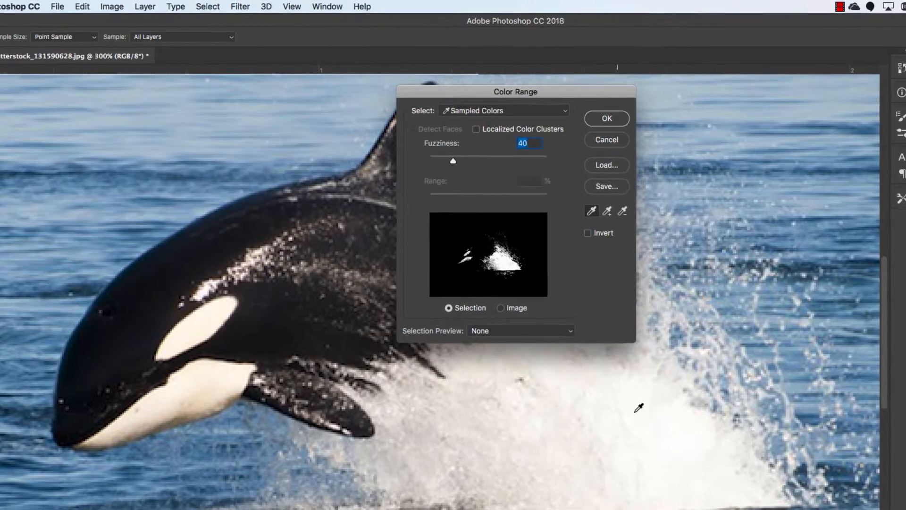
pyautogui.moveTo(529, 91); pyautogui.dragTo(776, 179)
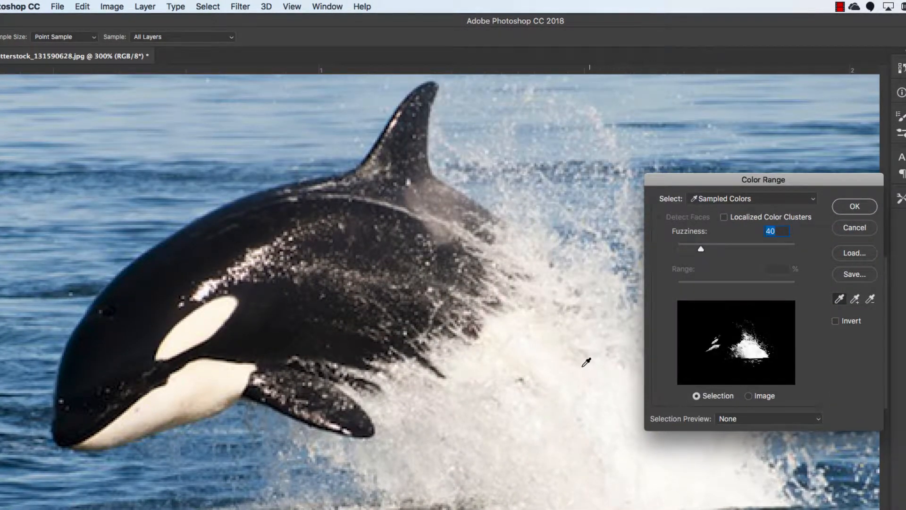
pyautogui.moveTo(572, 428)
pyautogui.mouseDown()
pyautogui.moveTo(471, 473)
pyautogui.moveTo(475, 449)
pyautogui.moveTo(430, 437)
pyautogui.mouseUp()
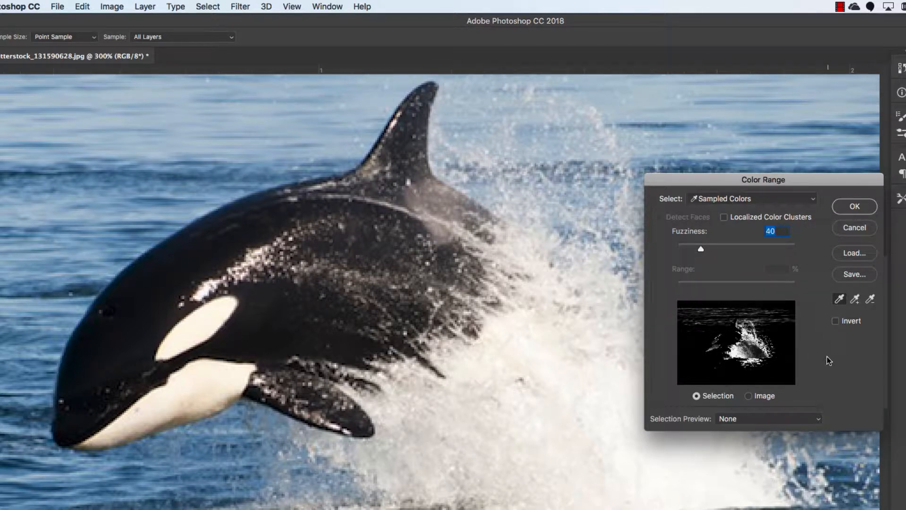
pyautogui.click(589, 383)
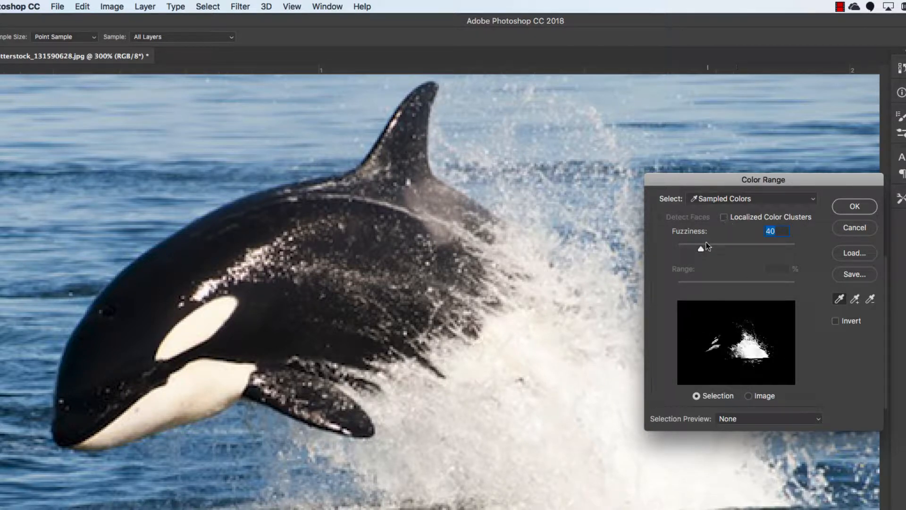
pyautogui.moveTo(706, 242); pyautogui.dragTo(739, 246)
pyautogui.press('Return')
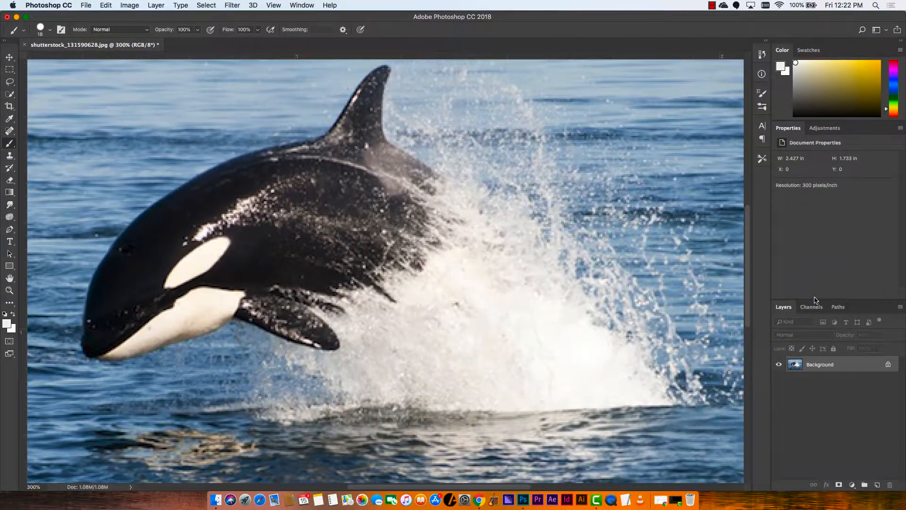
# Widen the panel column, view the Red, Green and Blue channels one by one, and return to the RGB composite.
pyautogui.moveTo(772, 271); pyautogui.dragTo(742, 274)
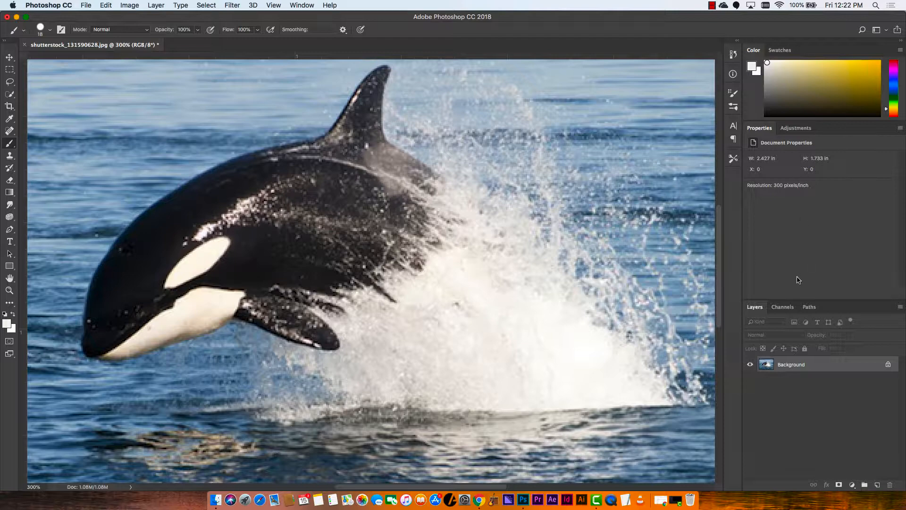
pyautogui.click(791, 308)
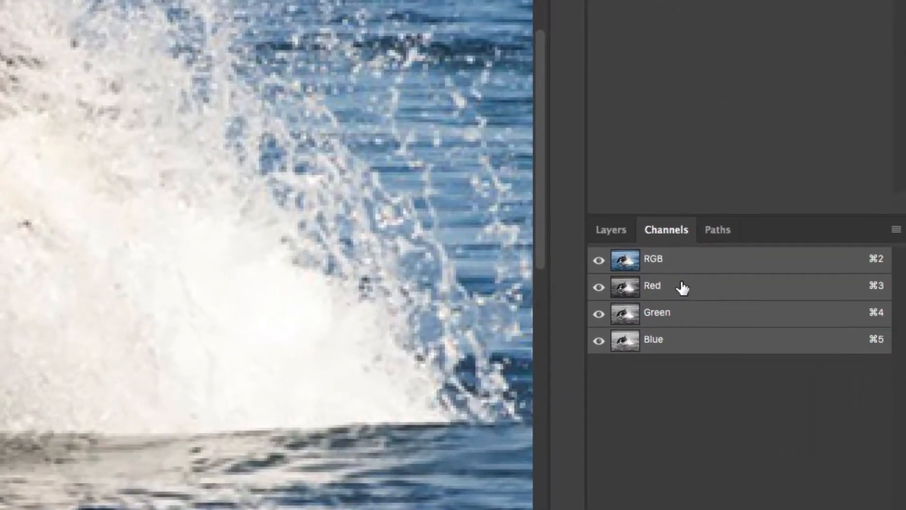
pyautogui.click(680, 294)
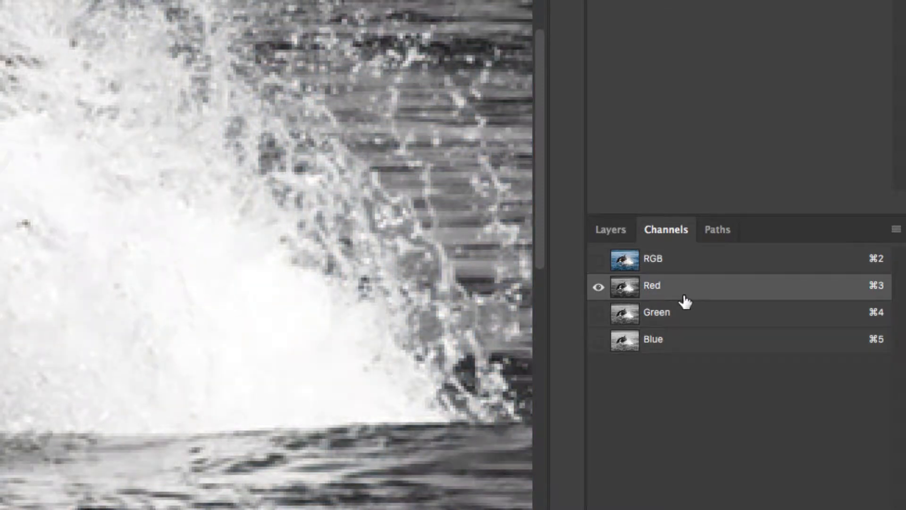
pyautogui.click(699, 319)
pyautogui.click(703, 350)
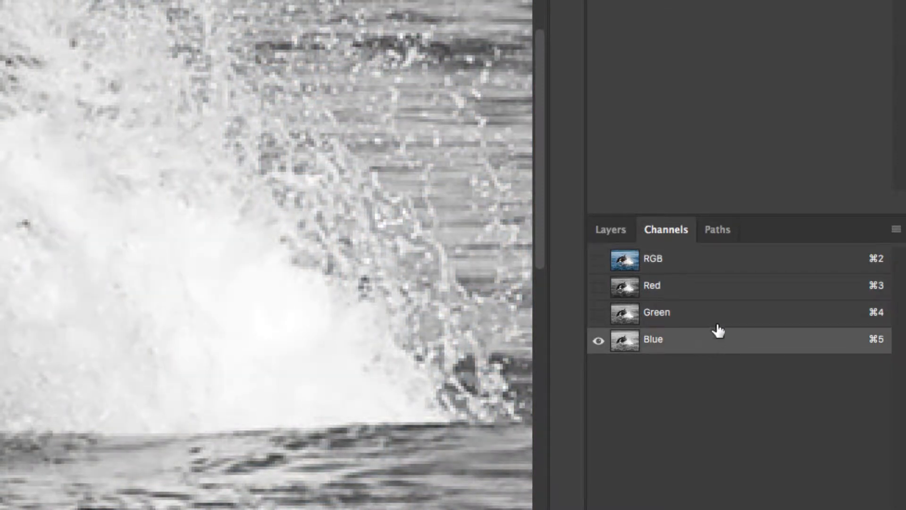
pyautogui.click(664, 261)
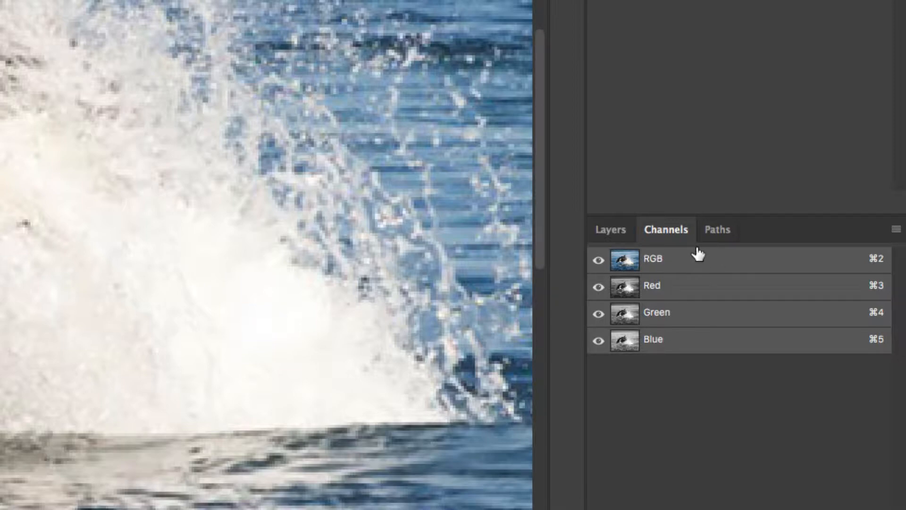
# Set the foreground color to pure red (ff0000).
pyautogui.press('super+minus')
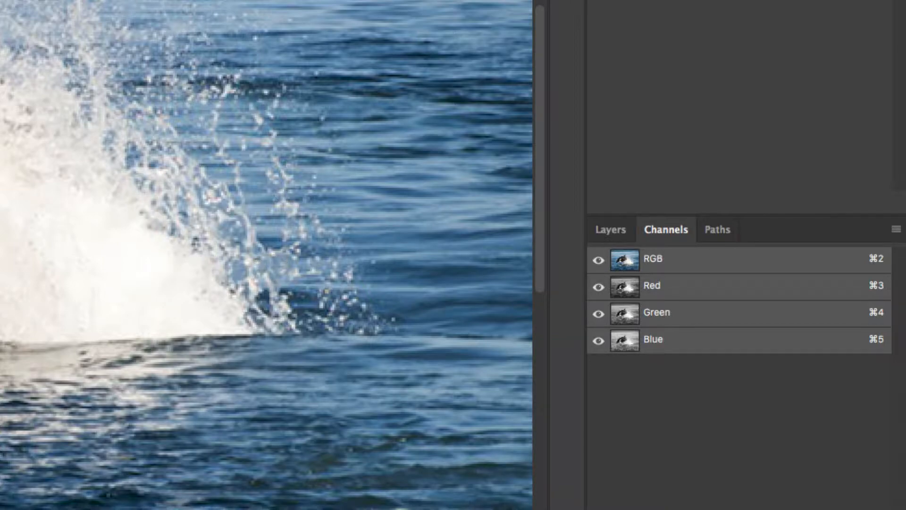
pyautogui.click(7, 323)
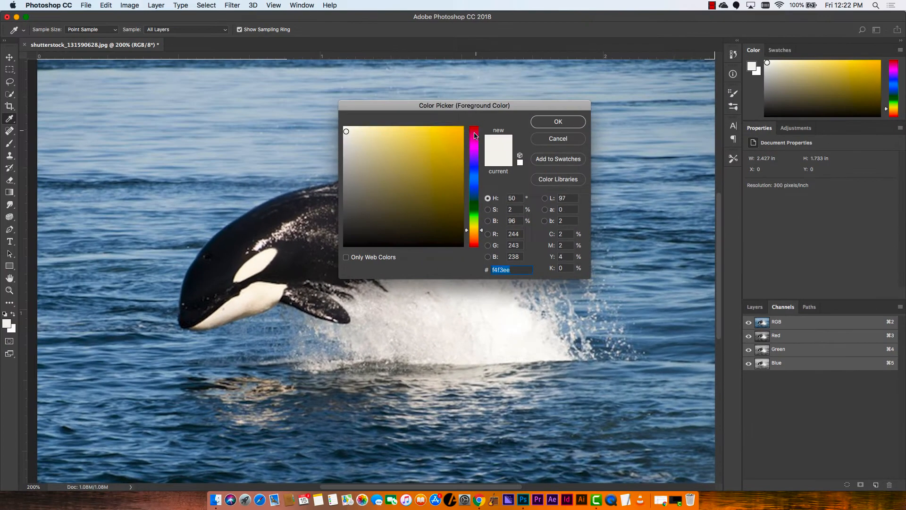
pyautogui.click(474, 127)
pyautogui.moveTo(458, 133); pyautogui.dragTo(485, 117)
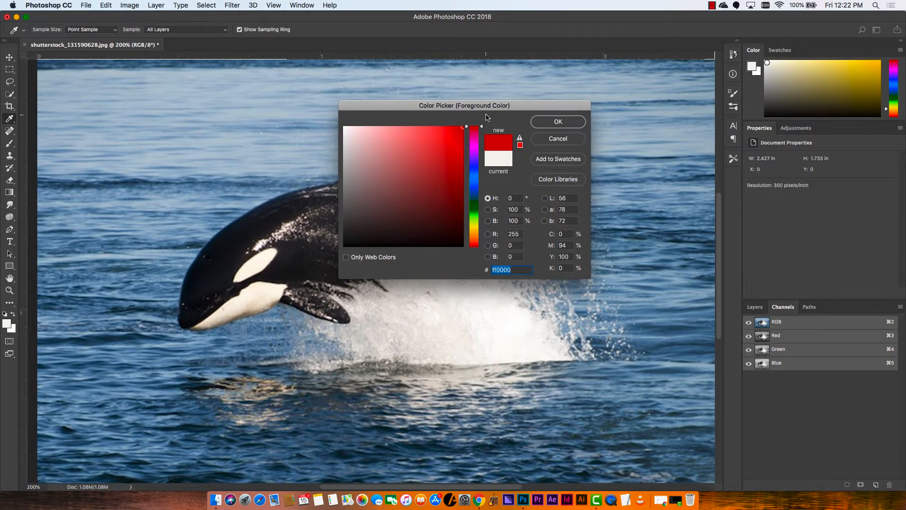
pyautogui.click(558, 121)
# Paint a winding red brush stroke on the Background over the water behind the whale.
pyautogui.press('b')
pyautogui.click(755, 307)
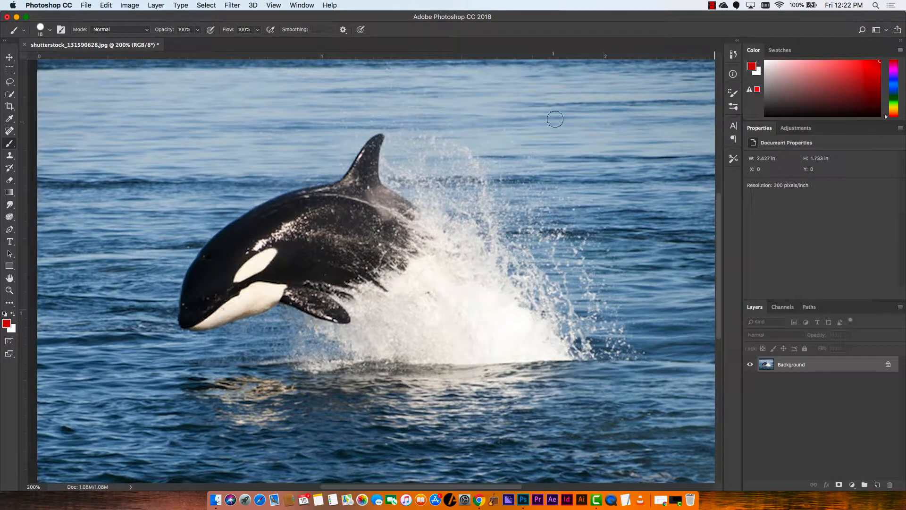
pyautogui.moveTo(533, 127)
pyautogui.mouseDown()
pyautogui.moveTo(610, 260)
pyautogui.moveTo(589, 295)
pyautogui.mouseUp()
# Examine the red stroke in the Red, Green and Blue channels, and undo the stroke.
pyautogui.click(784, 307)
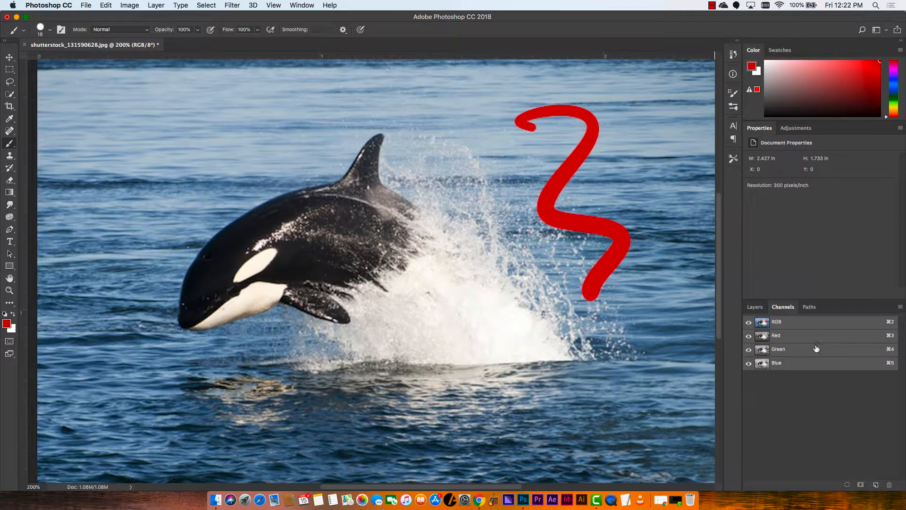
pyautogui.click(784, 336)
pyautogui.click(798, 351)
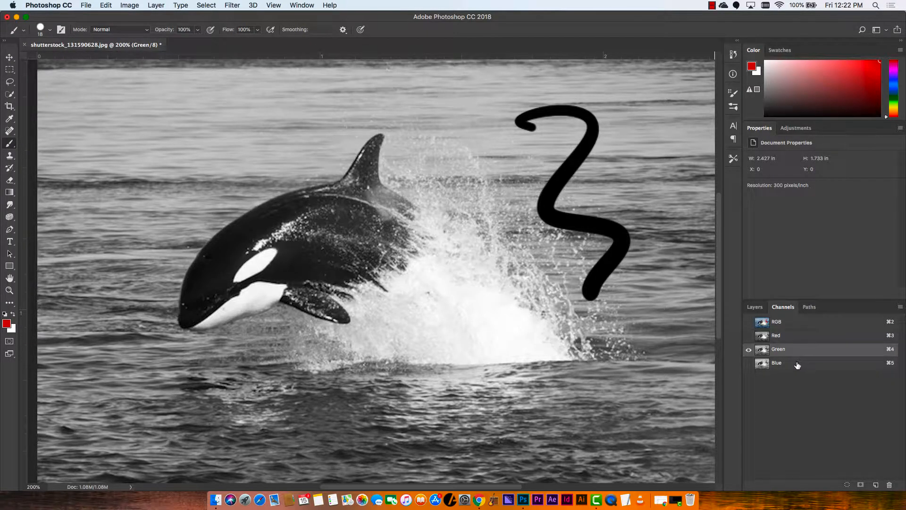
pyautogui.click(798, 365)
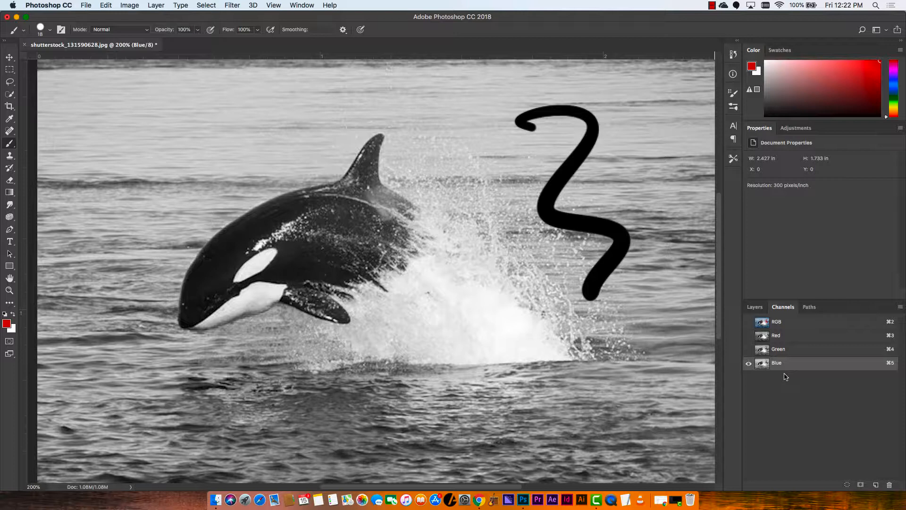
pyautogui.press('super+z')
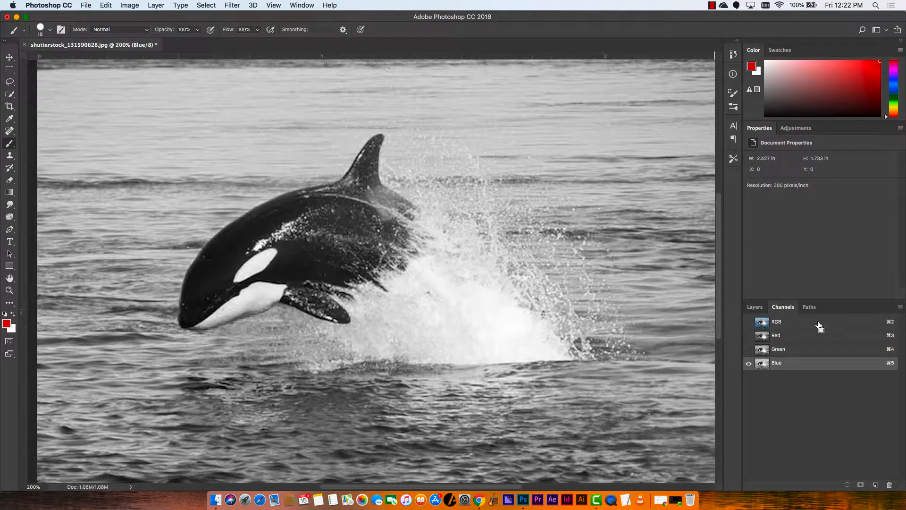
# Compare the splash's contrast with the water in the Red and Blue channels, and return to the full-color layers view.
pyautogui.click(795, 339)
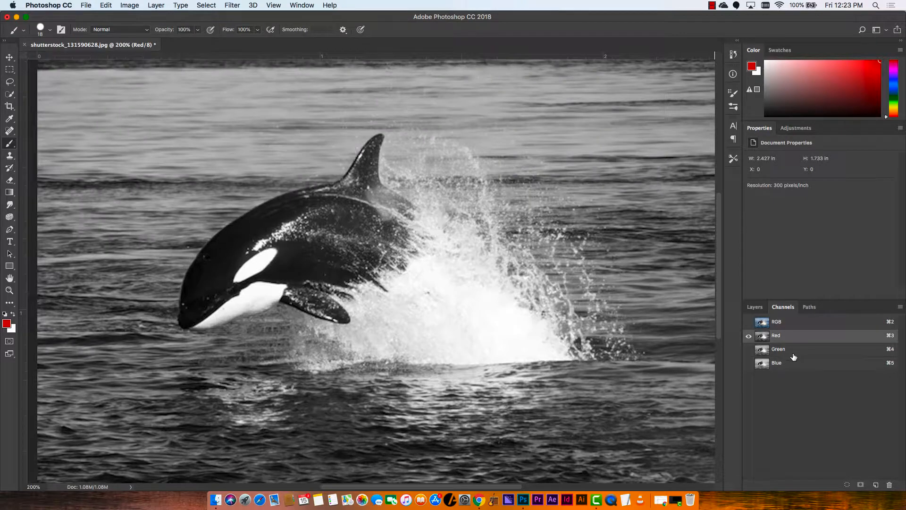
pyautogui.click(792, 363)
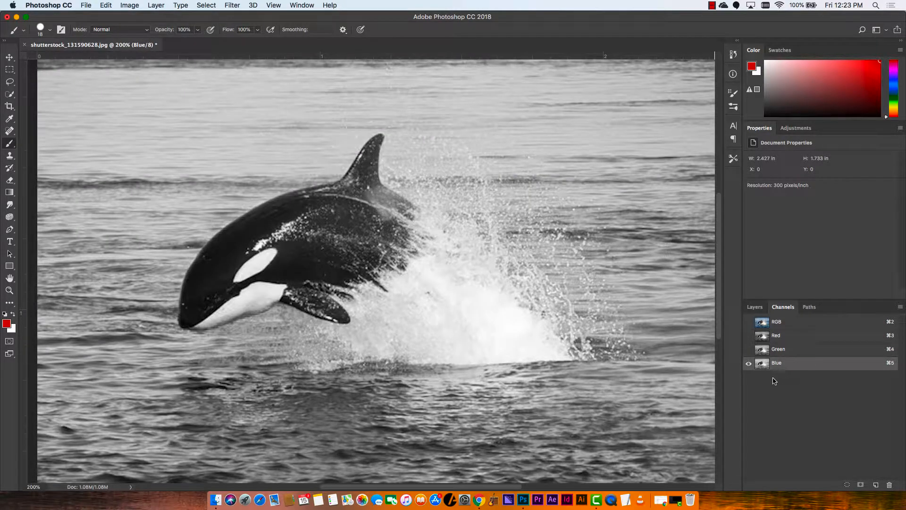
pyautogui.click(785, 324)
pyautogui.click(752, 308)
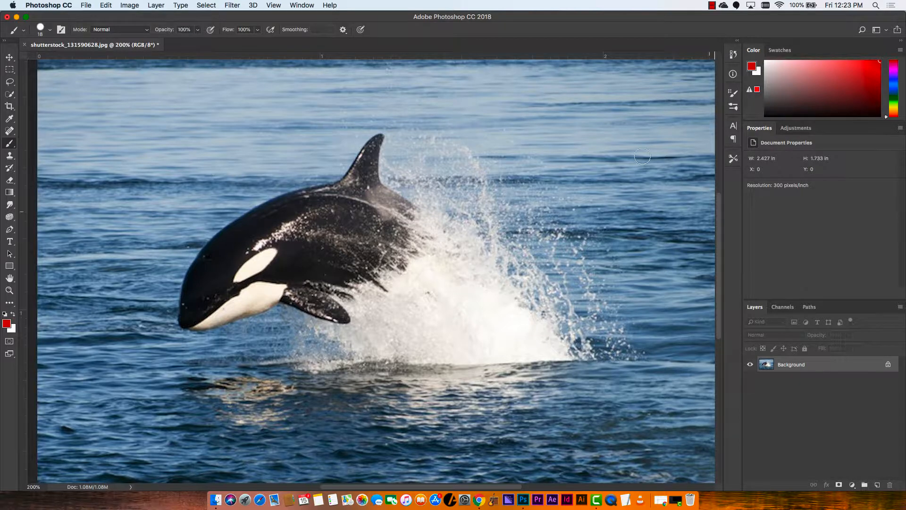
pyautogui.click(782, 307)
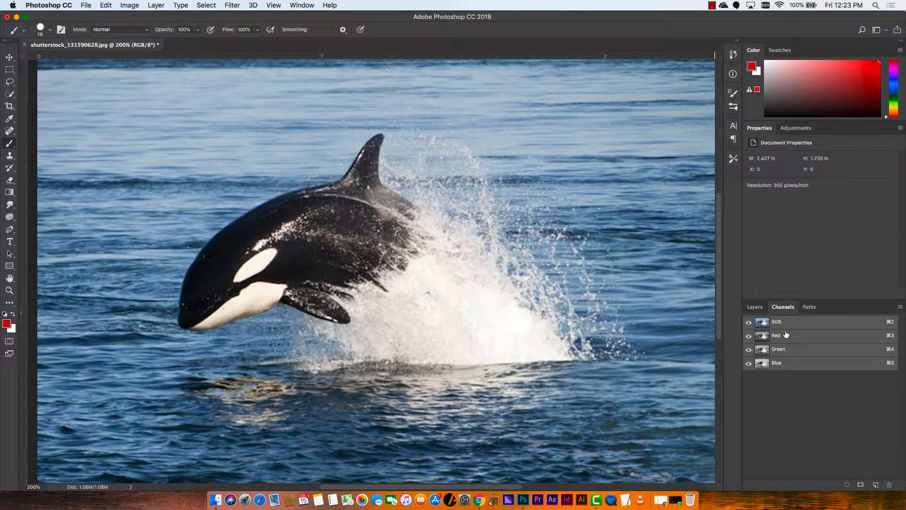
pyautogui.click(787, 336)
pyautogui.click(788, 364)
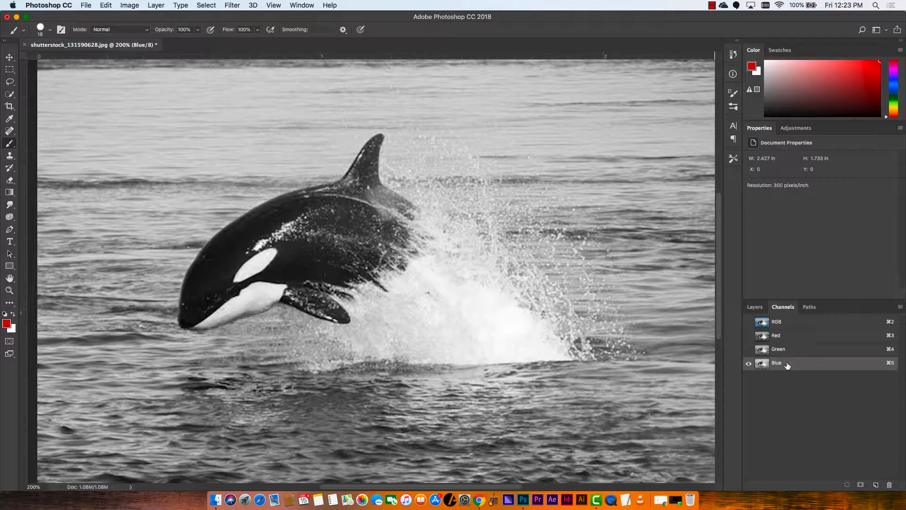
pyautogui.click(776, 323)
pyautogui.click(751, 310)
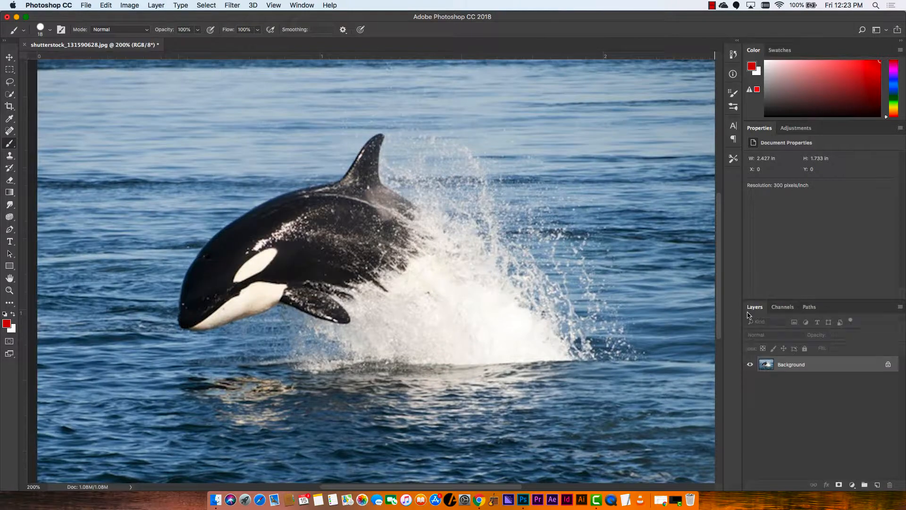
# Paint a curved white brush stroke over the water behind the whale and view it in the Red channel.
pyautogui.press('x')
pyautogui.moveTo(565, 109); pyautogui.dragTo(588, 260)
pyautogui.click(790, 308)
pyautogui.click(794, 335)
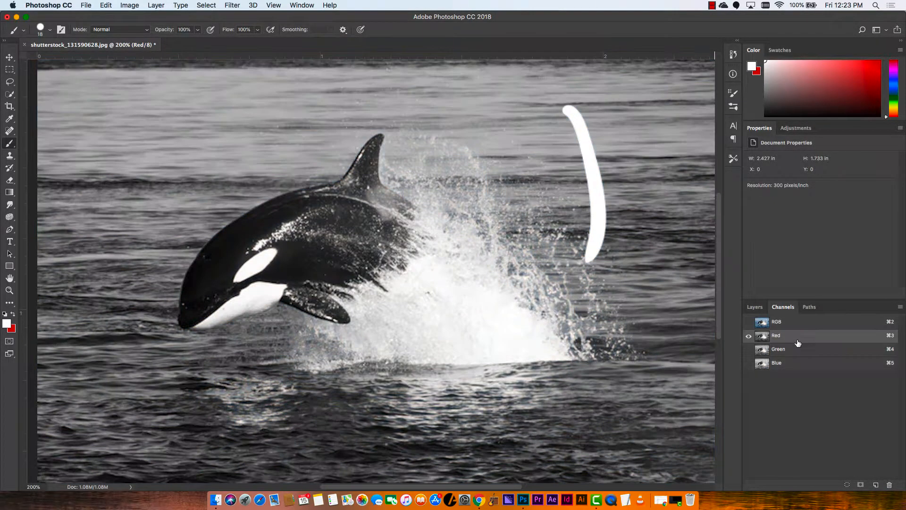
# Examine the white brush stroke in the Green and Blue channels.
pyautogui.click(798, 350)
pyautogui.click(799, 364)
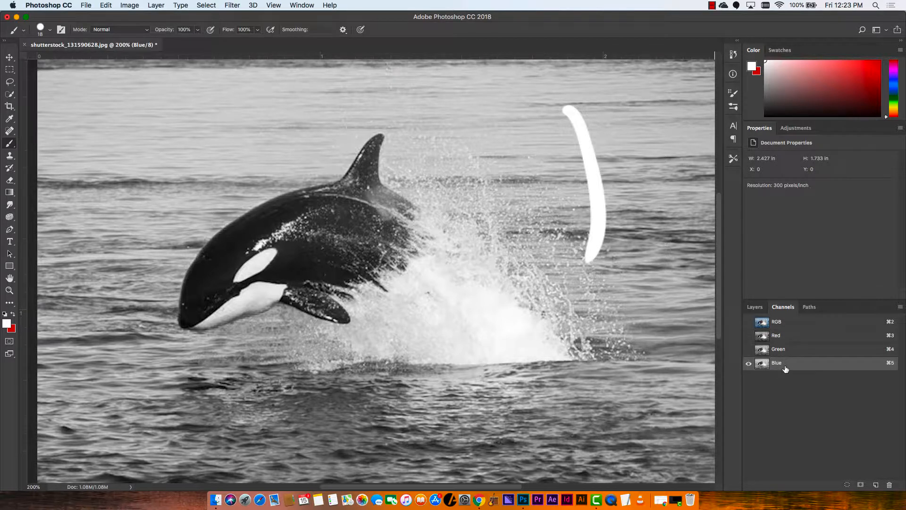
# Choose a teal foreground color, undo the white stroke, and paint a winding teal stroke on the Background over the water behind the whale.
pyautogui.click(894, 91)
pyautogui.click(850, 71)
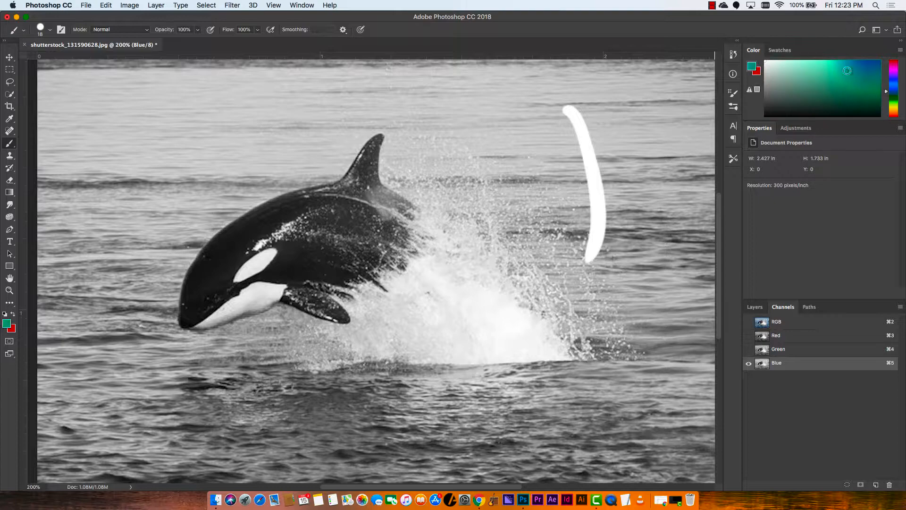
pyautogui.click(755, 308)
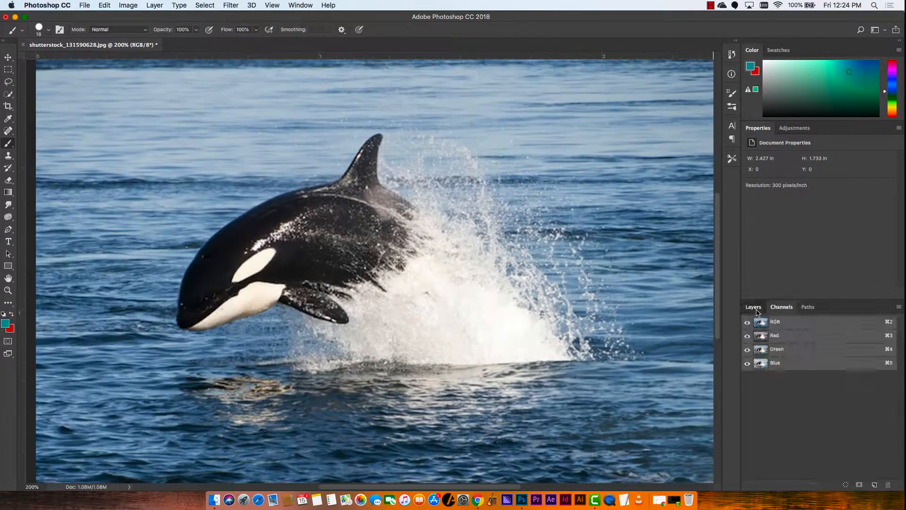
pyautogui.click(757, 312)
pyautogui.moveTo(569, 91)
pyautogui.mouseDown()
pyautogui.moveTo(604, 163)
pyautogui.moveTo(611, 230)
pyautogui.mouseUp()
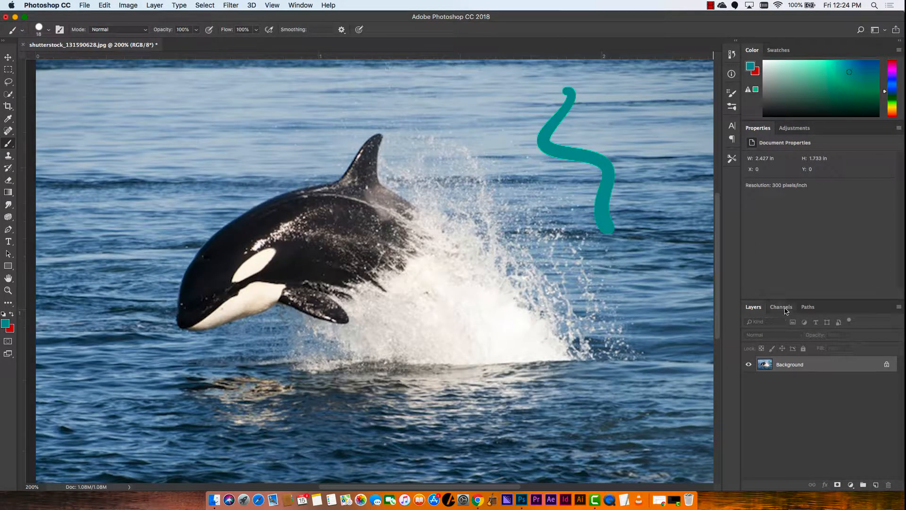
# Examine the teal stroke in the Red, Green and Blue channels, and undo the stroke.
pyautogui.click(782, 306)
pyautogui.click(795, 337)
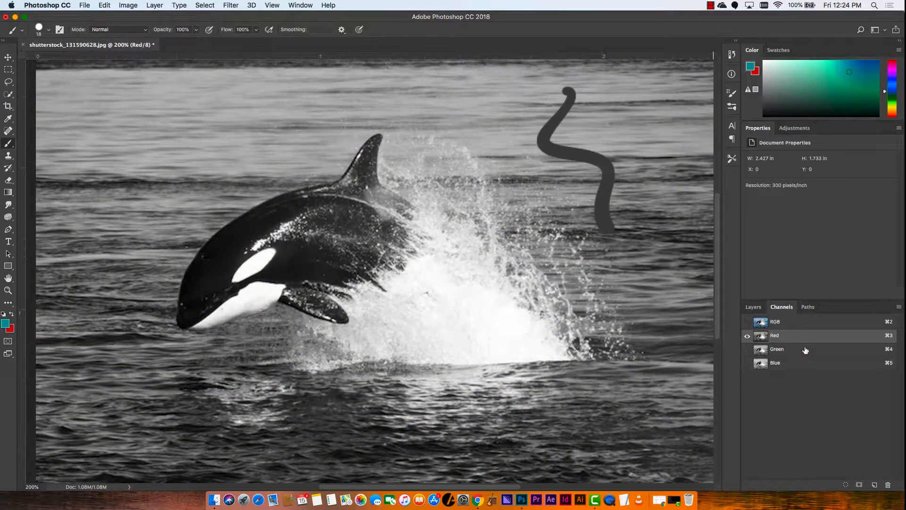
pyautogui.click(802, 352)
pyautogui.click(801, 363)
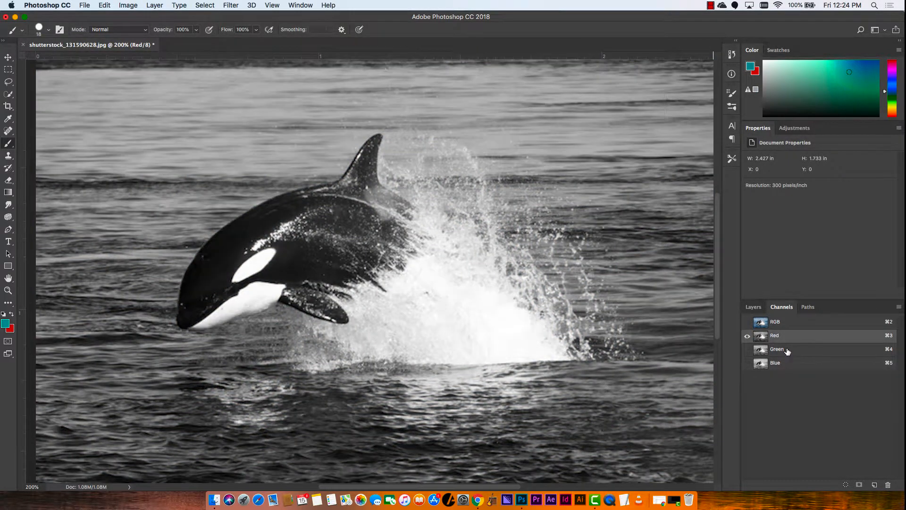
# Compare the splash's contrast with the water across the Red, Green and Blue channels, ending on the Red channel.
pyautogui.click(787, 350)
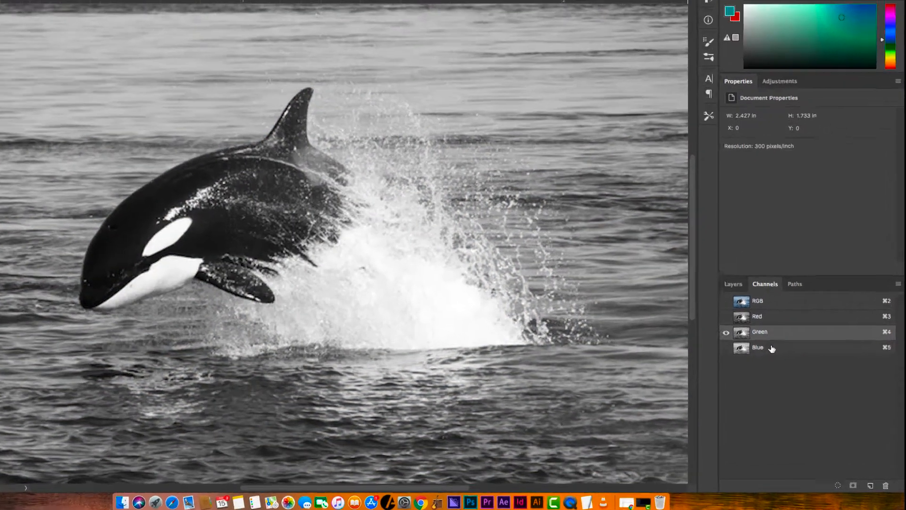
pyautogui.click(787, 338)
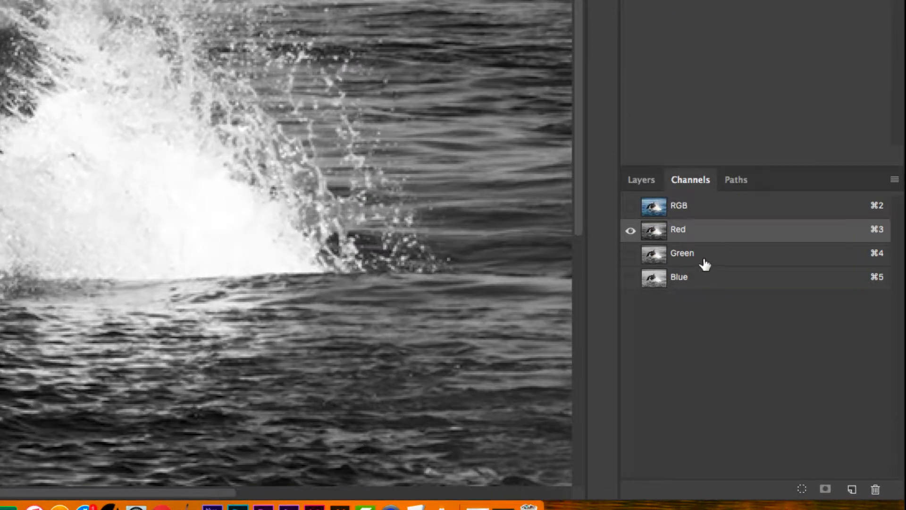
pyautogui.click(705, 258)
pyautogui.click(705, 278)
pyautogui.click(707, 255)
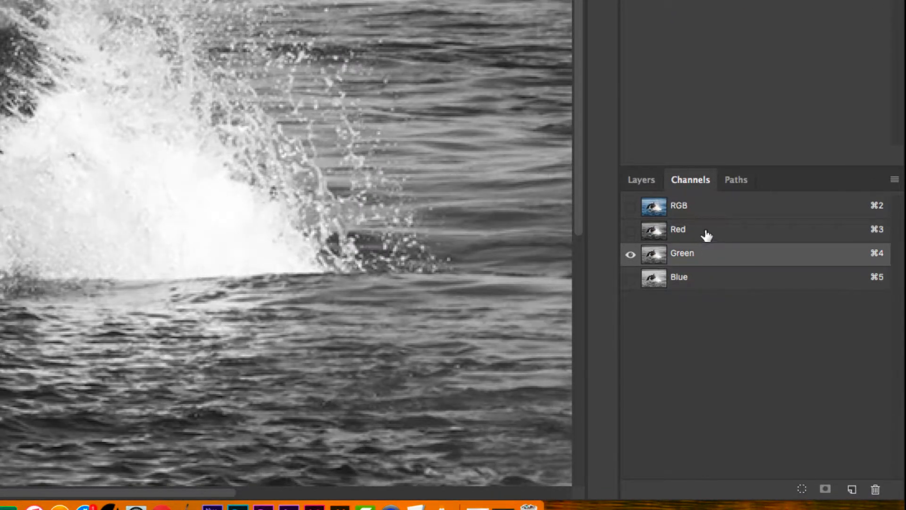
pyautogui.click(706, 235)
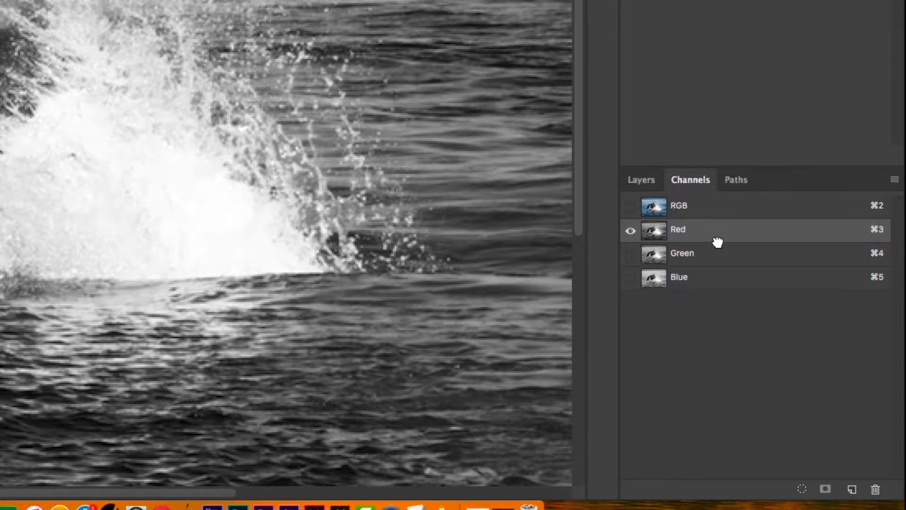
# Duplicate the Red channel and apply Levels to the copy with input levels of 165, 1.20 and 229.
pyautogui.moveTo(718, 239); pyautogui.dragTo(855, 488)
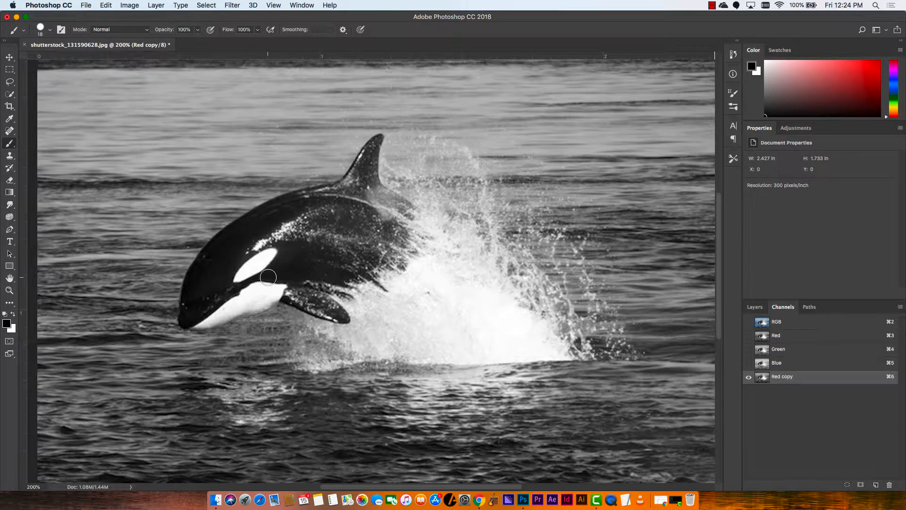
pyautogui.press('super+l')
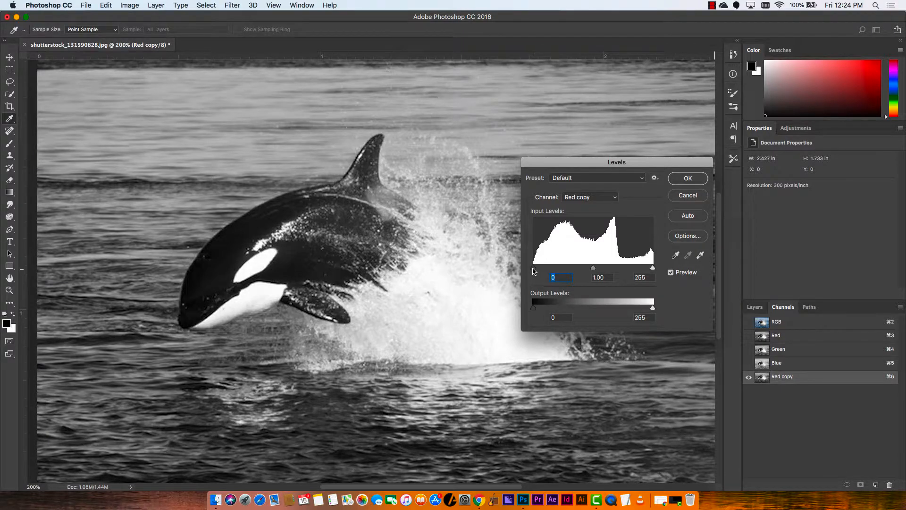
pyautogui.moveTo(533, 268); pyautogui.dragTo(587, 268)
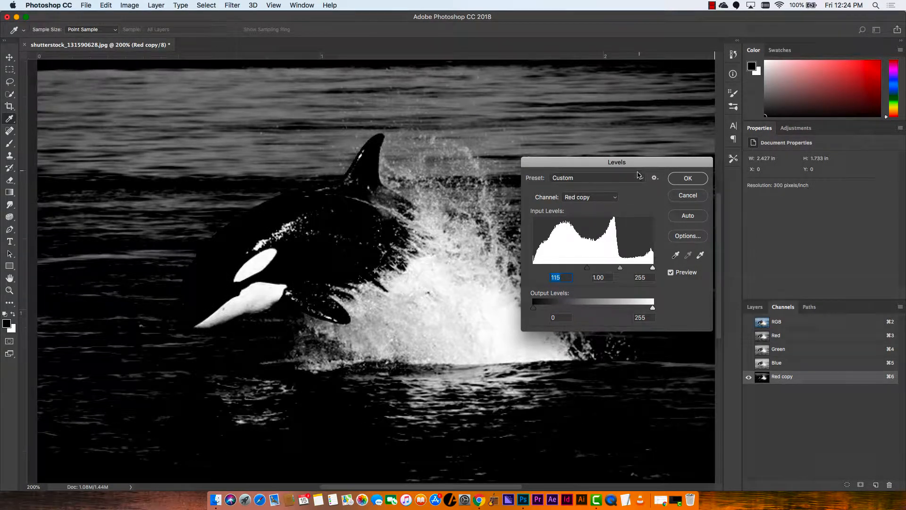
pyautogui.moveTo(638, 163); pyautogui.dragTo(646, 85)
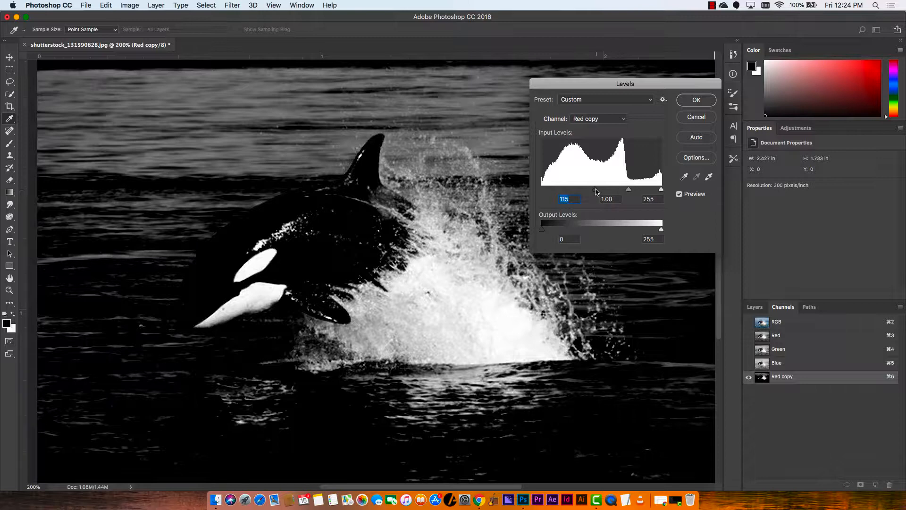
pyautogui.moveTo(596, 189); pyautogui.dragTo(638, 190)
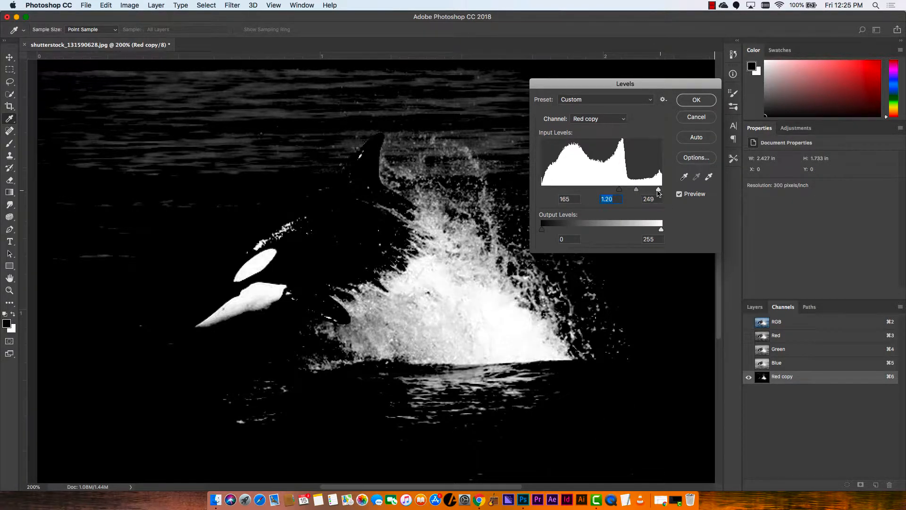
pyautogui.moveTo(661, 190); pyautogui.dragTo(649, 191)
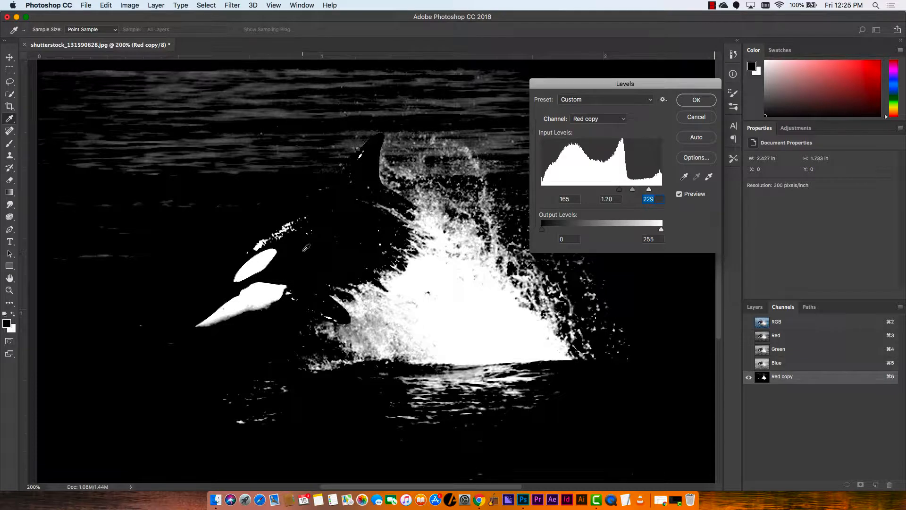
pyautogui.click(696, 101)
# Paint black over the whale and the water around the upper splash in the Red copy channel, using a brush size of 62.
pyautogui.press('b')
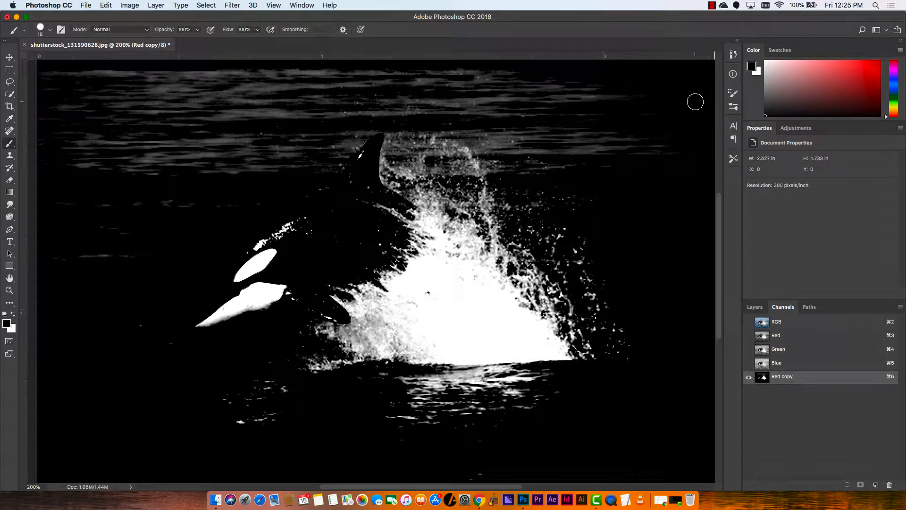
pyautogui.scroll(5, 505, 130)
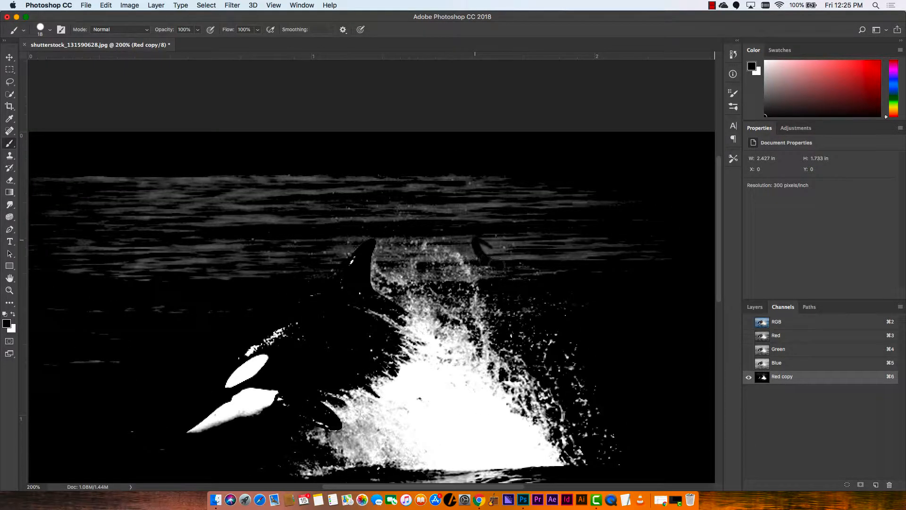
pyautogui.moveTo(470, 227)
pyautogui.mouseDown()
pyautogui.moveTo(547, 246)
pyautogui.moveTo(554, 260)
pyautogui.moveTo(518, 244)
pyautogui.moveTo(523, 263)
pyautogui.moveTo(533, 267)
pyautogui.moveTo(525, 271)
pyautogui.moveTo(632, 188)
pyautogui.moveTo(485, 167)
pyautogui.moveTo(198, 184)
pyautogui.moveTo(424, 190)
pyautogui.moveTo(501, 215)
pyautogui.moveTo(282, 212)
pyautogui.moveTo(163, 237)
pyautogui.moveTo(79, 267)
pyautogui.moveTo(55, 344)
pyautogui.moveTo(97, 166)
pyautogui.moveTo(152, 289)
pyautogui.moveTo(169, 373)
pyautogui.moveTo(200, 382)
pyautogui.moveTo(273, 218)
pyautogui.moveTo(244, 379)
pyautogui.moveTo(288, 355)
pyautogui.moveTo(304, 316)
pyautogui.moveTo(253, 391)
pyautogui.moveTo(198, 436)
pyautogui.moveTo(257, 391)
pyautogui.moveTo(293, 280)
pyautogui.moveTo(308, 185)
pyautogui.moveTo(239, 186)
pyautogui.mouseUp()
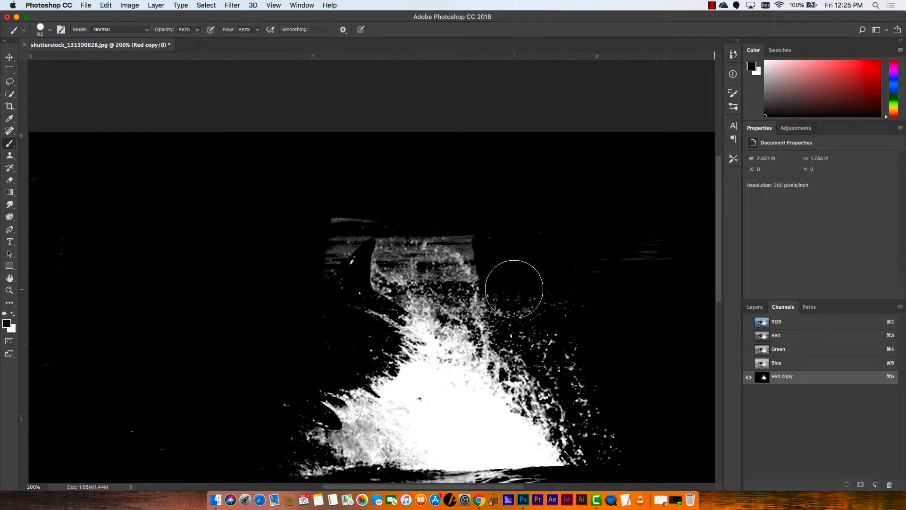
pyautogui.moveTo(373, 199); pyautogui.dragTo(336, 208)
pyautogui.press('super+plus')
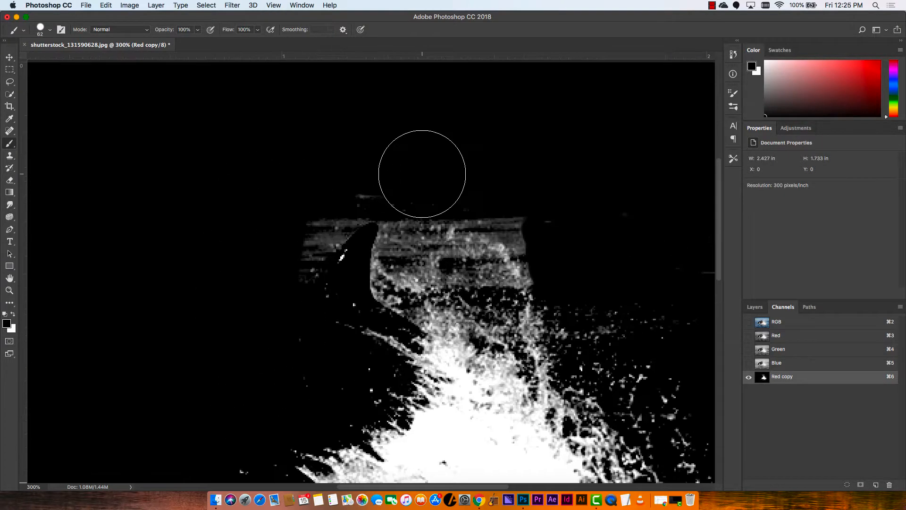
pyautogui.moveTo(464, 292); pyautogui.dragTo(437, 165)
pyautogui.moveTo(380, 188); pyautogui.dragTo(401, 280)
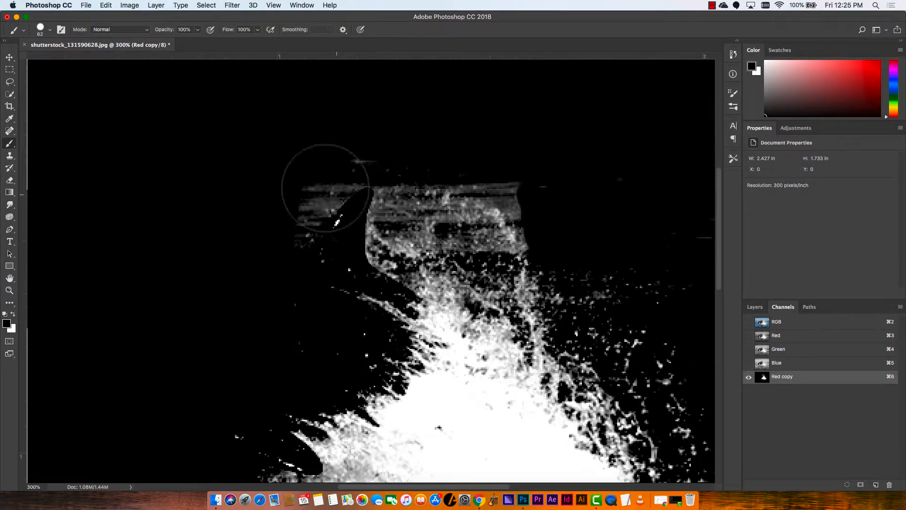
pyautogui.moveTo(325, 188)
pyautogui.mouseDown()
pyautogui.moveTo(331, 168)
pyautogui.moveTo(331, 189)
pyautogui.moveTo(347, 142)
pyautogui.mouseUp()
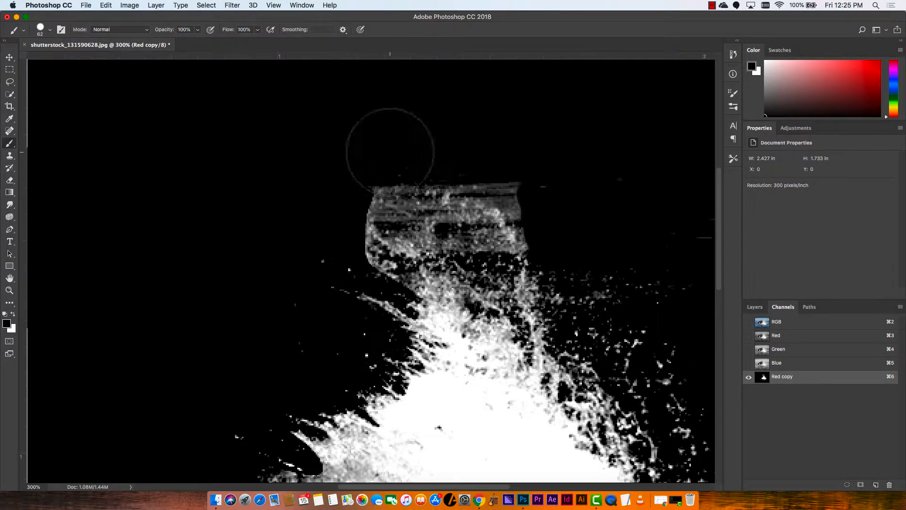
pyautogui.moveTo(557, 222)
pyautogui.mouseDown()
pyautogui.moveTo(532, 177)
pyautogui.moveTo(538, 158)
pyautogui.mouseUp()
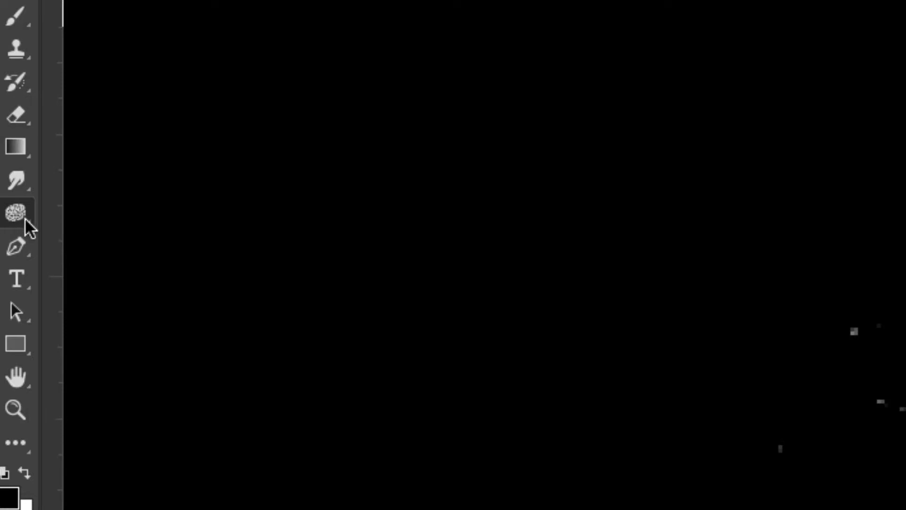
# Darken the gray water around the upper spray with the Burn tool, its range set to Shadows.
pyautogui.rightClick(28, 218)
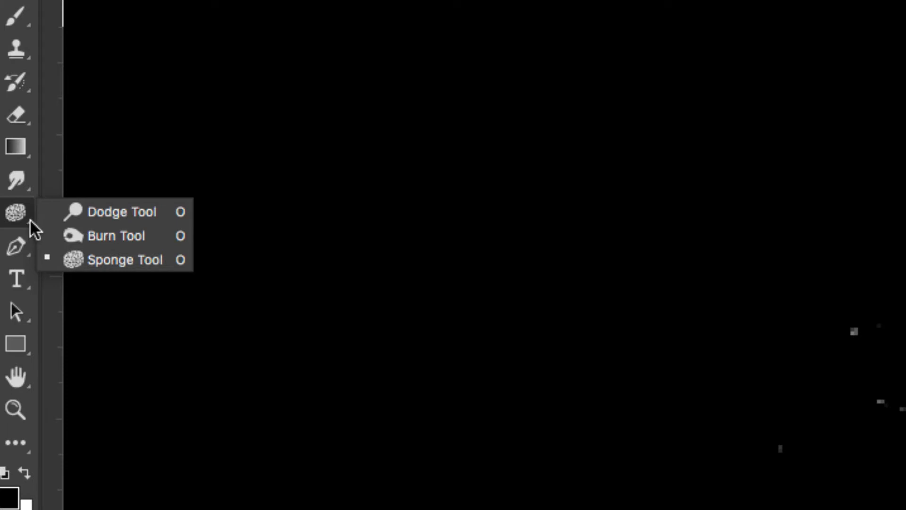
pyautogui.click(75, 224)
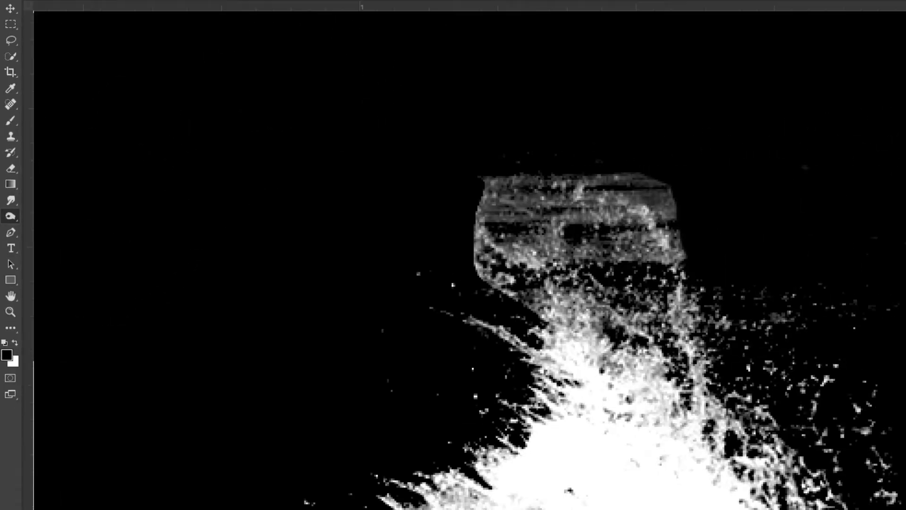
pyautogui.click(116, 29)
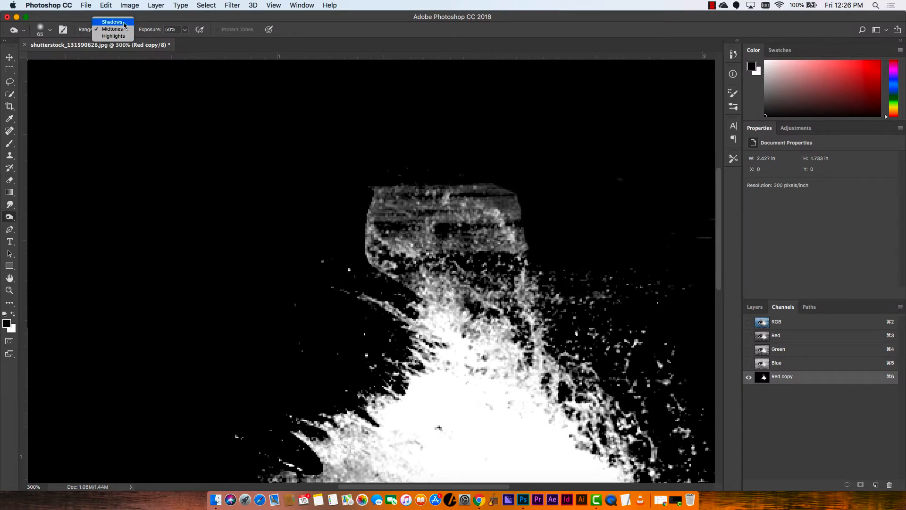
pyautogui.click(124, 22)
pyautogui.moveTo(385, 203)
pyautogui.mouseDown()
pyautogui.moveTo(514, 232)
pyautogui.moveTo(468, 207)
pyautogui.moveTo(384, 213)
pyautogui.moveTo(347, 203)
pyautogui.moveTo(485, 225)
pyautogui.moveTo(349, 241)
pyautogui.moveTo(441, 245)
pyautogui.mouseUp()
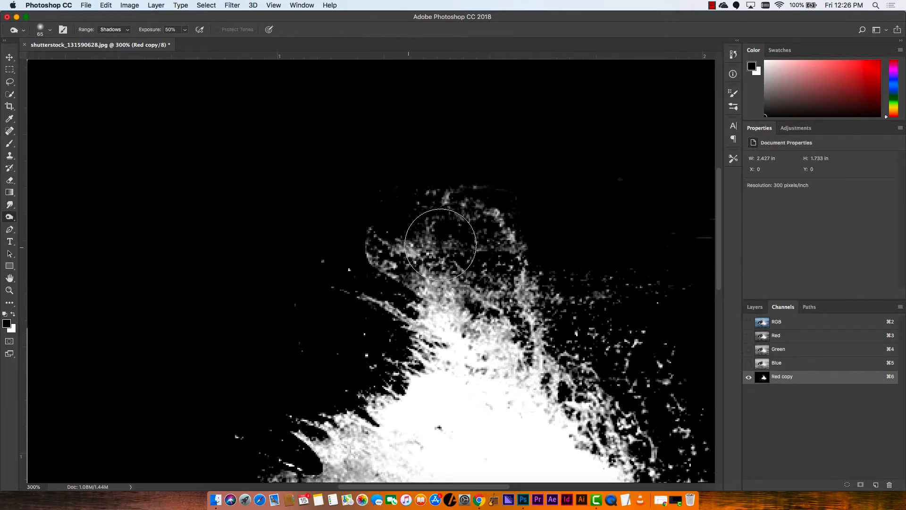
# Paint black over the bright water reflections below the splash, reducing the brush size to 20 near its lower edge.
pyautogui.moveTo(570, 332)
pyautogui.mouseDown()
pyautogui.moveTo(470, 132)
pyautogui.moveTo(472, 100)
pyautogui.moveTo(479, 111)
pyautogui.mouseUp()
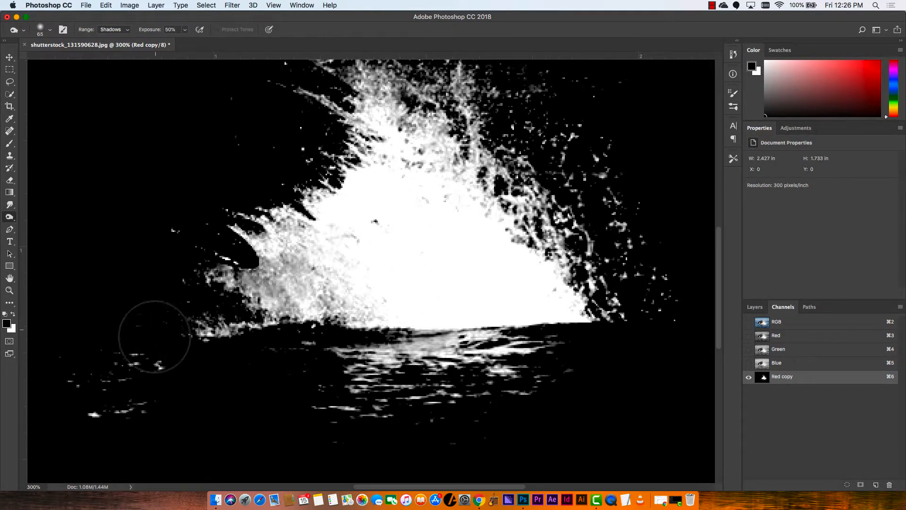
pyautogui.press('b')
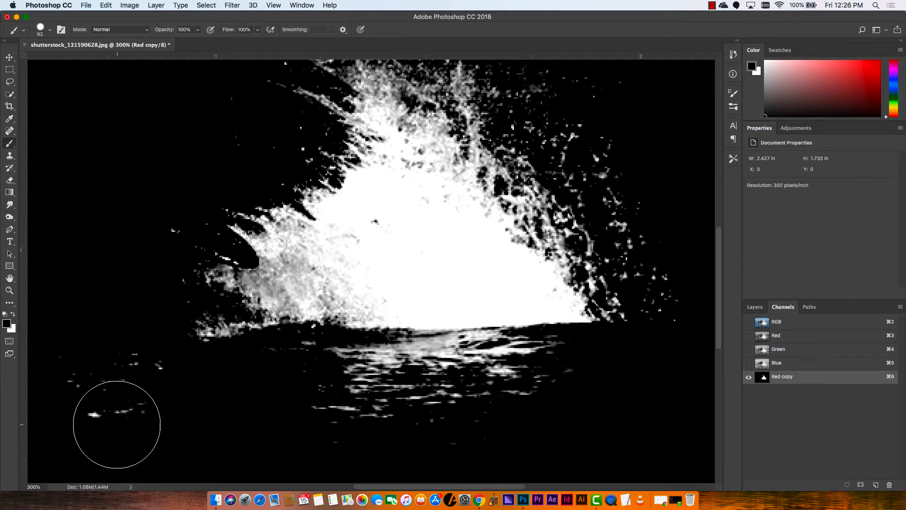
pyautogui.moveTo(116, 424)
pyautogui.mouseDown()
pyautogui.moveTo(97, 401)
pyautogui.moveTo(197, 415)
pyautogui.mouseUp()
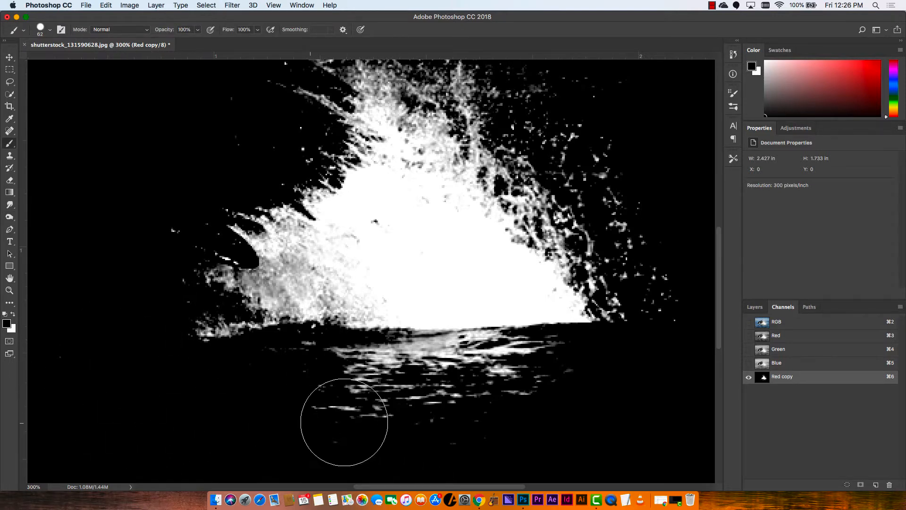
pyautogui.moveTo(344, 422)
pyautogui.mouseDown()
pyautogui.moveTo(430, 416)
pyautogui.moveTo(485, 399)
pyautogui.moveTo(355, 419)
pyautogui.moveTo(430, 399)
pyautogui.mouseUp()
pyautogui.moveTo(439, 348); pyautogui.dragTo(404, 338)
pyautogui.moveTo(400, 377)
pyautogui.mouseDown()
pyautogui.moveTo(313, 376)
pyautogui.moveTo(433, 348)
pyautogui.moveTo(559, 345)
pyautogui.moveTo(369, 349)
pyautogui.moveTo(573, 346)
pyautogui.moveTo(323, 395)
pyautogui.moveTo(462, 379)
pyautogui.moveTo(639, 389)
pyautogui.mouseUp()
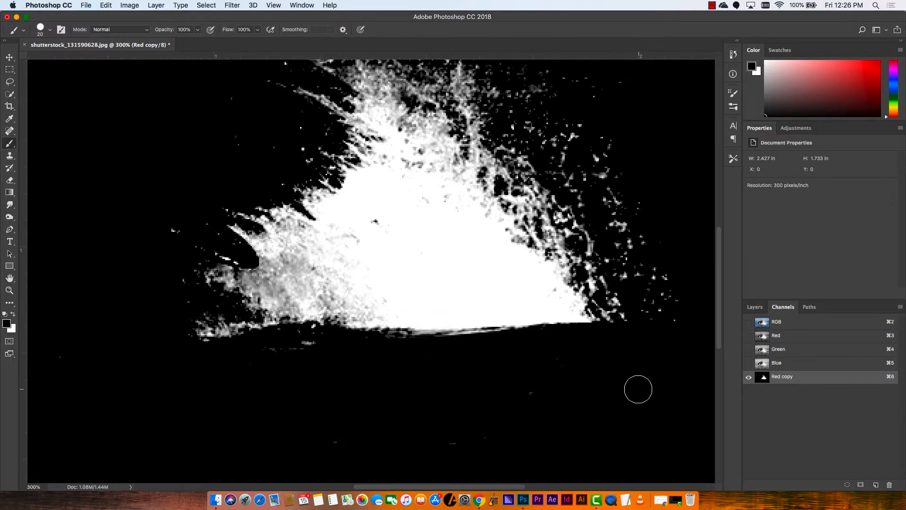
# Paint white over the dark specks inside the splash, and undo the extra stroke over its gray area near the flipper.
pyautogui.press('x')
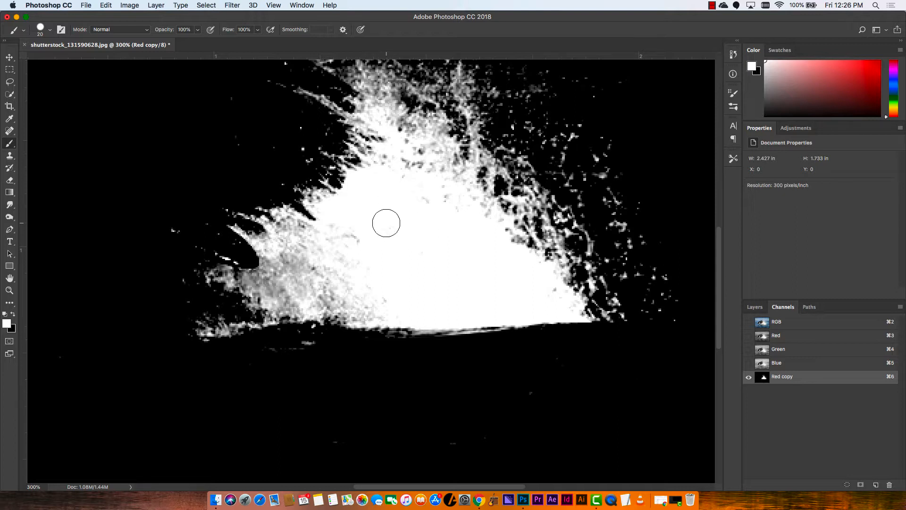
pyautogui.moveTo(318, 263)
pyautogui.mouseDown()
pyautogui.moveTo(291, 266)
pyautogui.moveTo(300, 269)
pyautogui.moveTo(286, 258)
pyautogui.moveTo(305, 276)
pyautogui.mouseUp()
pyautogui.press('super+z')
pyautogui.press('super+minus')
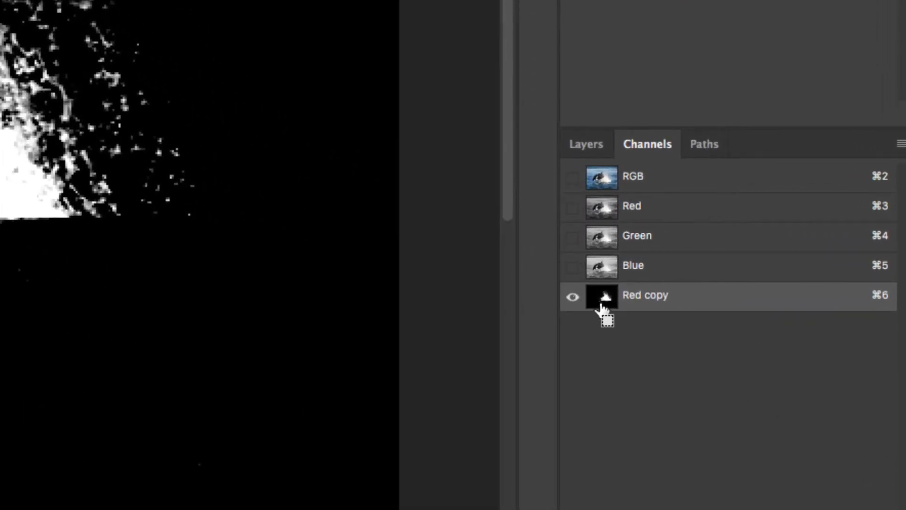
# Load the Red copy channel as a selection and copy the selected splash from the full-color Background to a new layer.
pyautogui.keyDown('super'); pyautogui.click(602, 299); pyautogui.keyUp('super')
pyautogui.press('super+2')
pyautogui.click(586, 144)
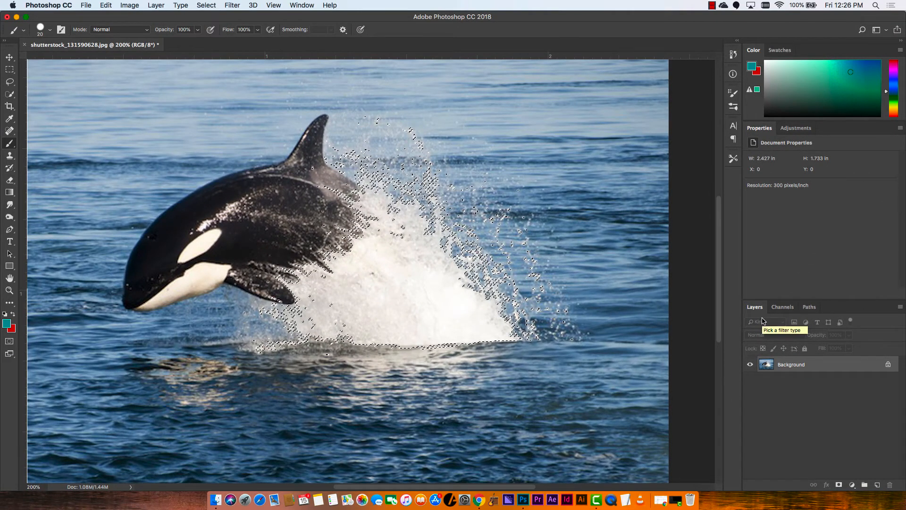
pyautogui.press('super+j')
# Add a new layer between the Background and the splash layer, and fill it with black.
pyautogui.click(792, 383)
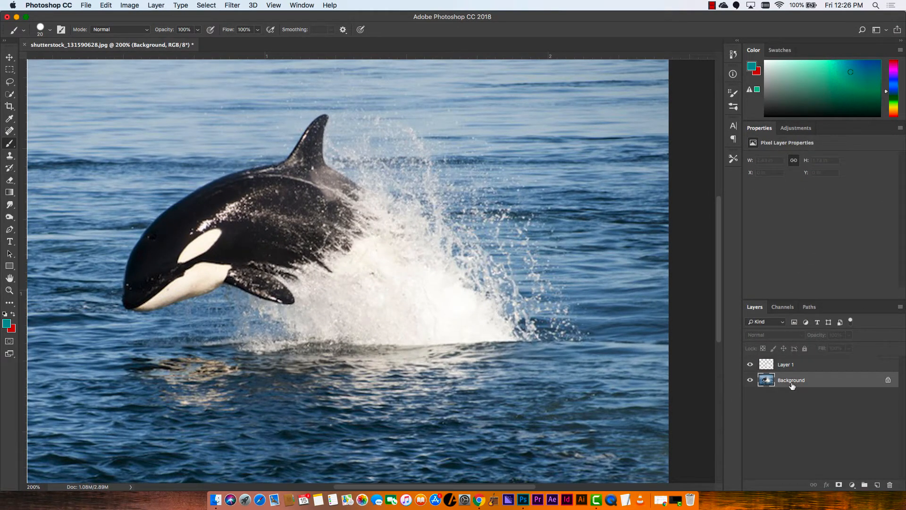
pyautogui.click(871, 482)
pyautogui.press('s')
pyautogui.press('d')
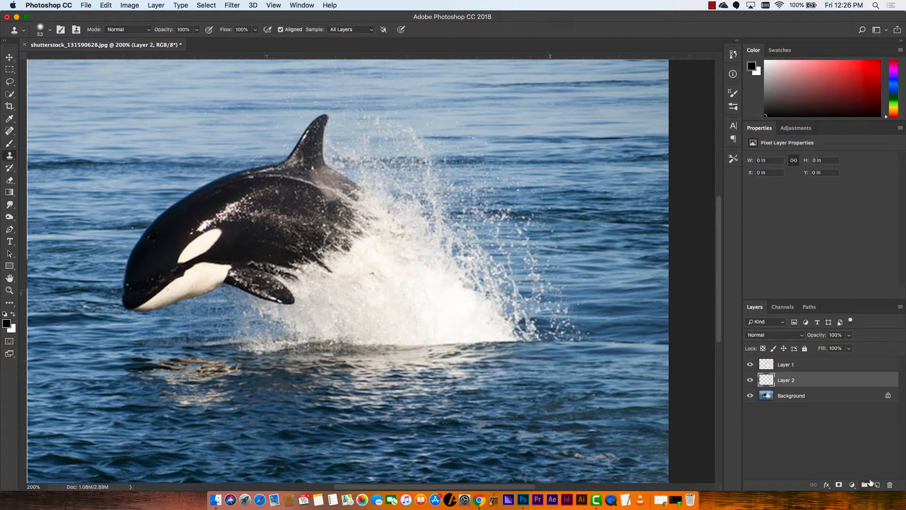
pyautogui.hotkey('alt', 'BackSpace')
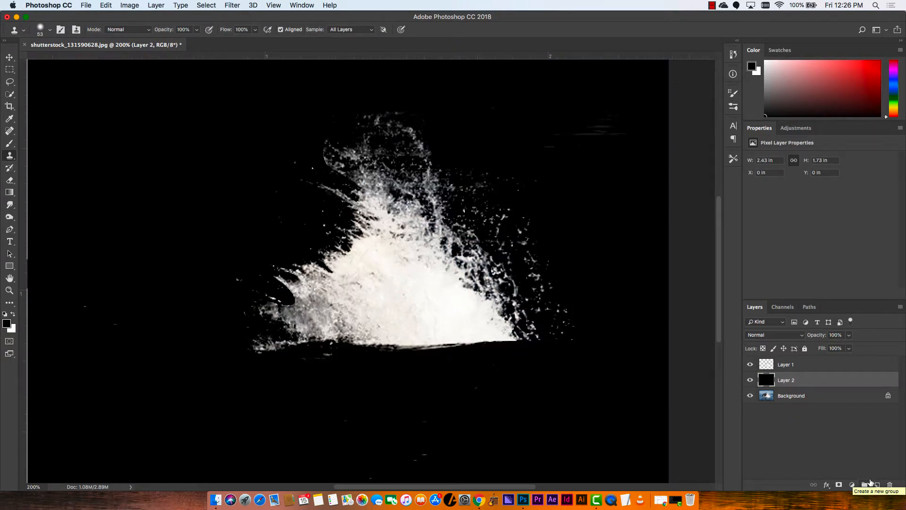